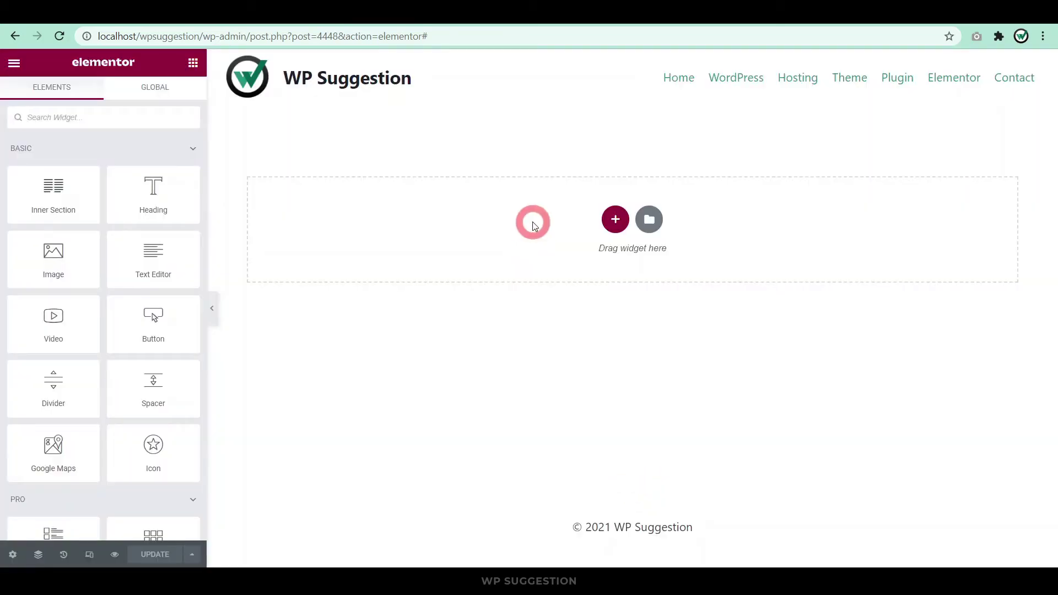
Add a one-column section with its height set to Fit To Screen.
left_click(613, 219)
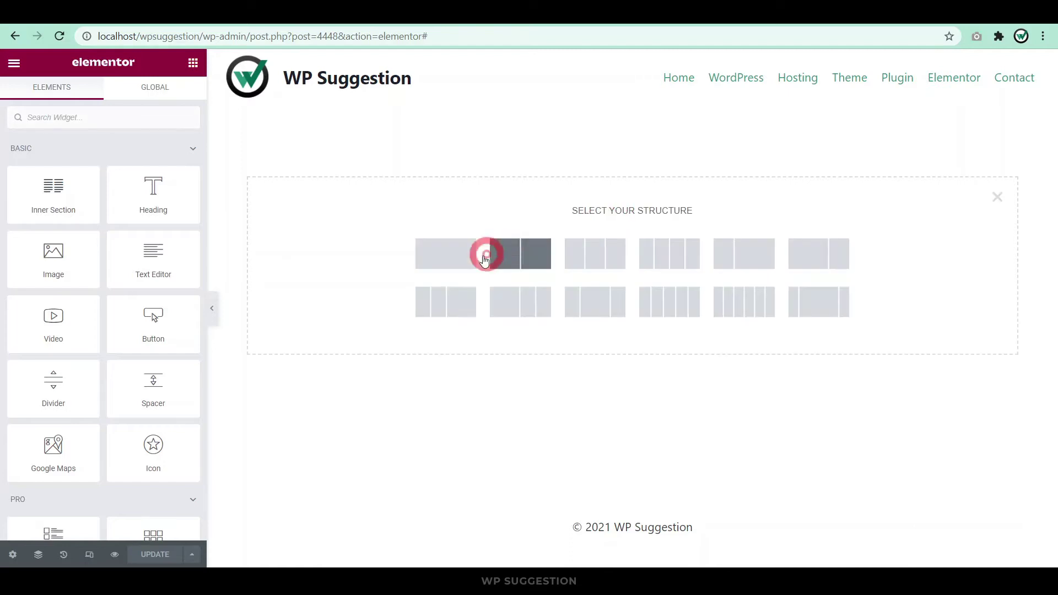
left_click(450, 258)
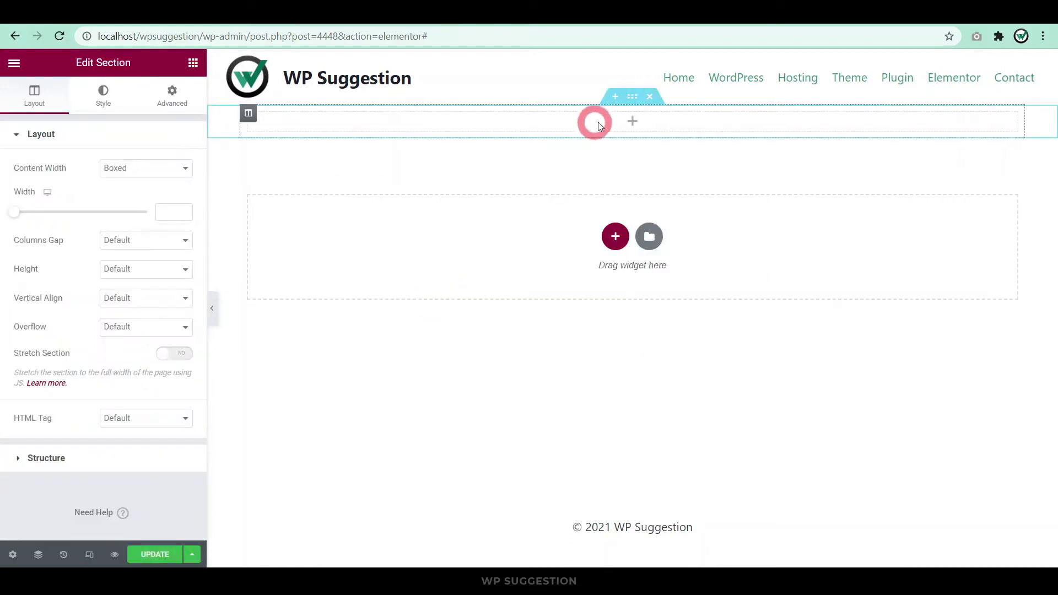
left_click(137, 269)
left_click(140, 293)
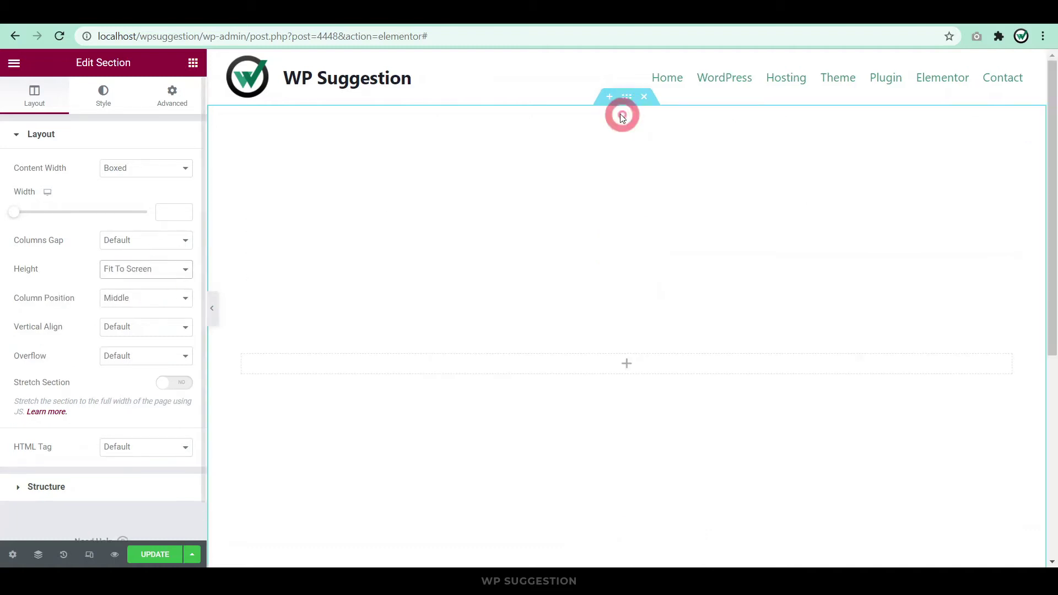
Give the section a classic solid black #000000 background.
left_click(109, 95)
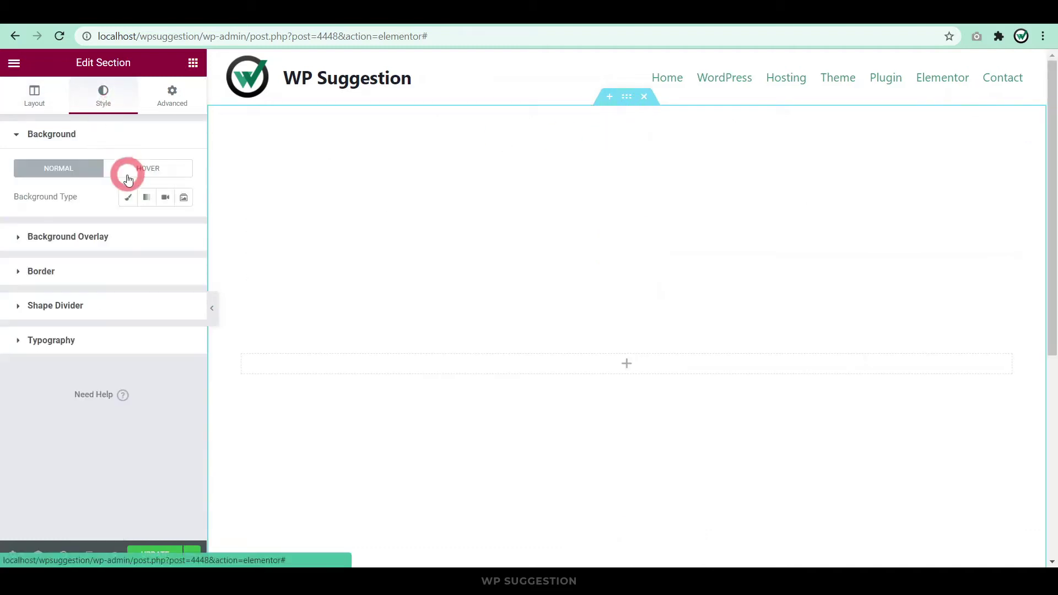
left_click(129, 198)
left_click(177, 217)
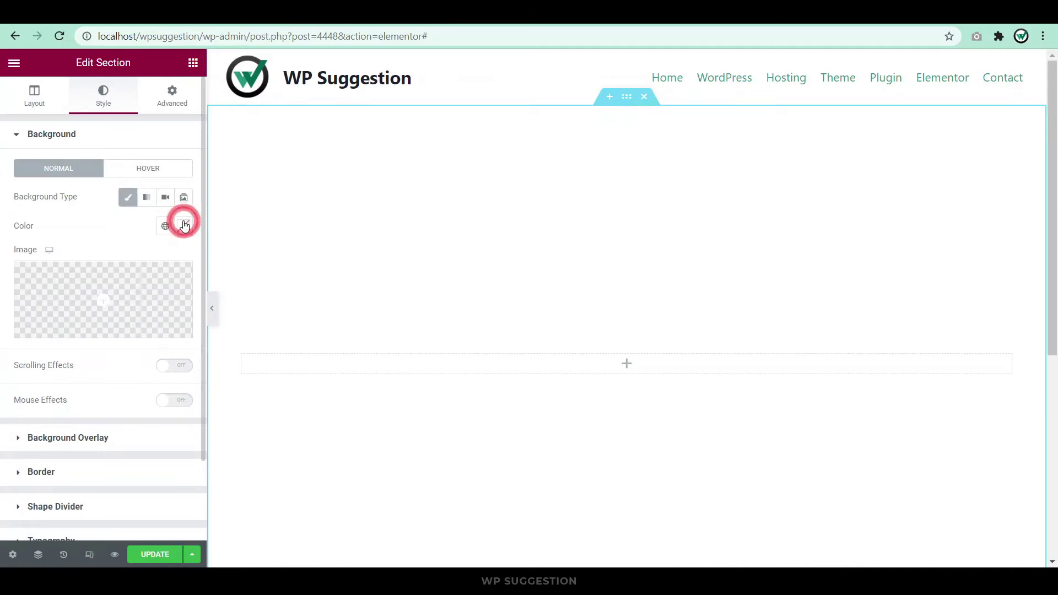
left_click(27, 390)
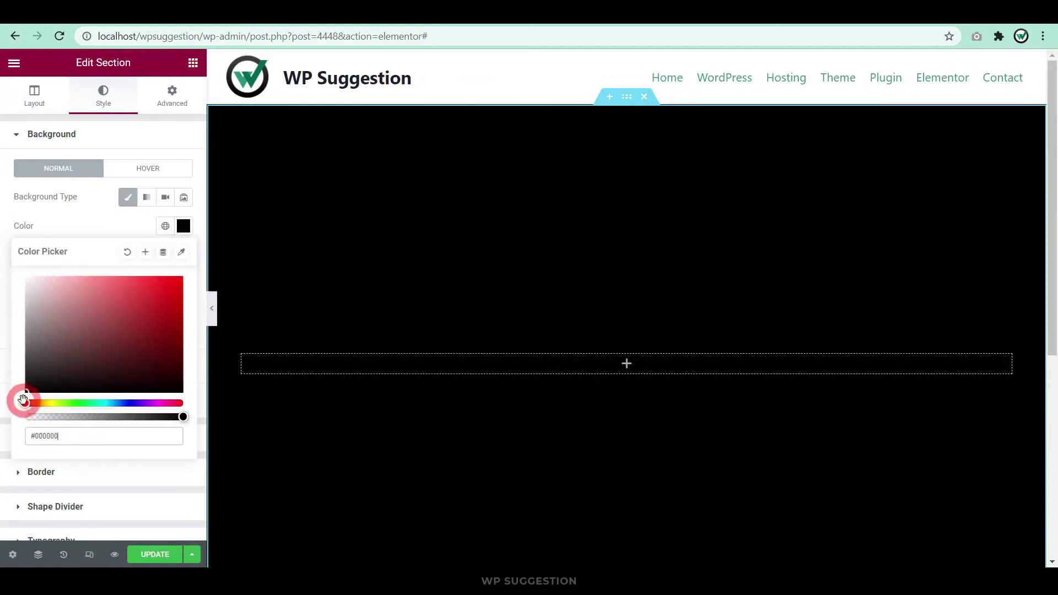
left_click(84, 223)
left_click(560, 358)
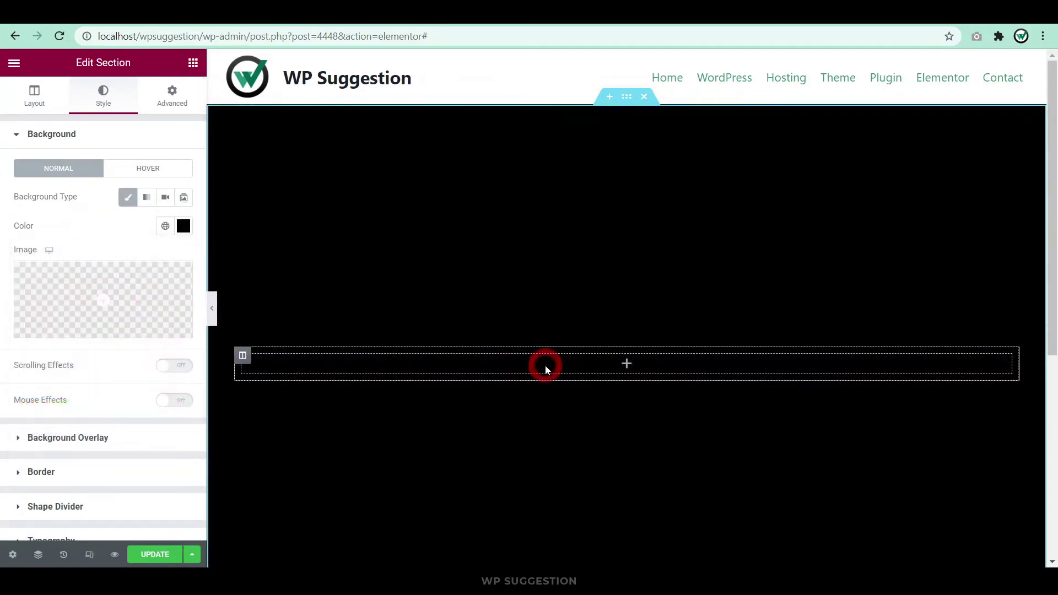
Place a Heading widget in the column titled 'WordPress' and centre it.
left_click_drag(165, 183, 402, 347)
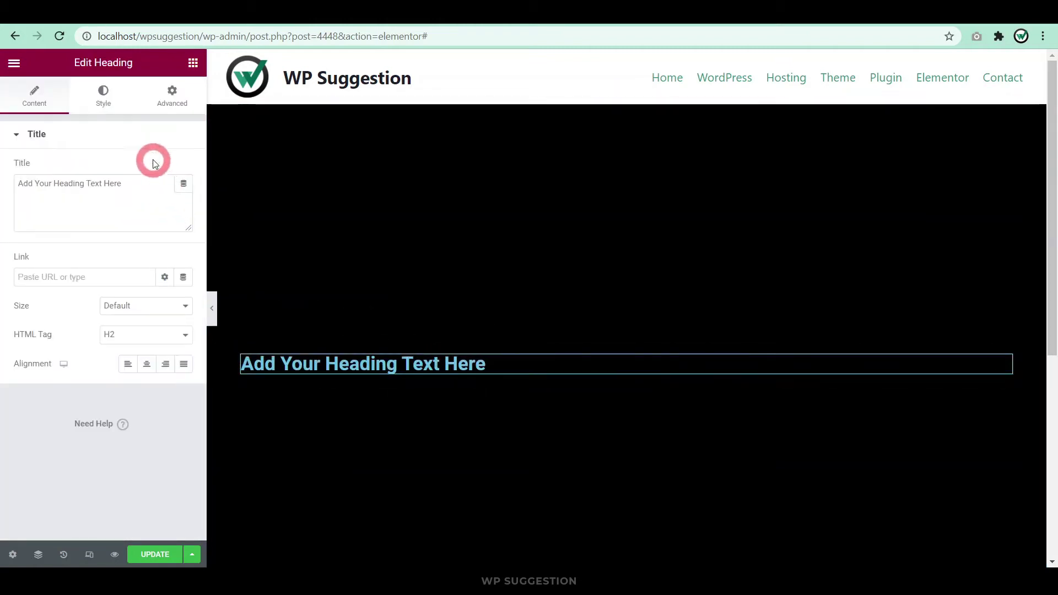
left_click(193, 63)
left_click_drag(165, 183, 749, 373)
scroll(886, 359, "down", 1)
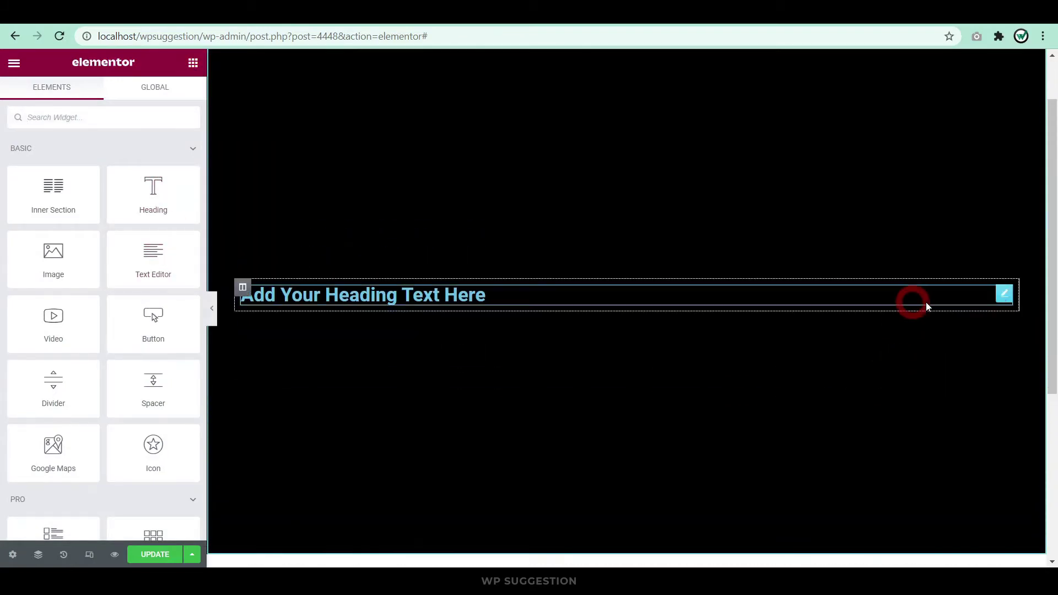
left_click(1001, 293)
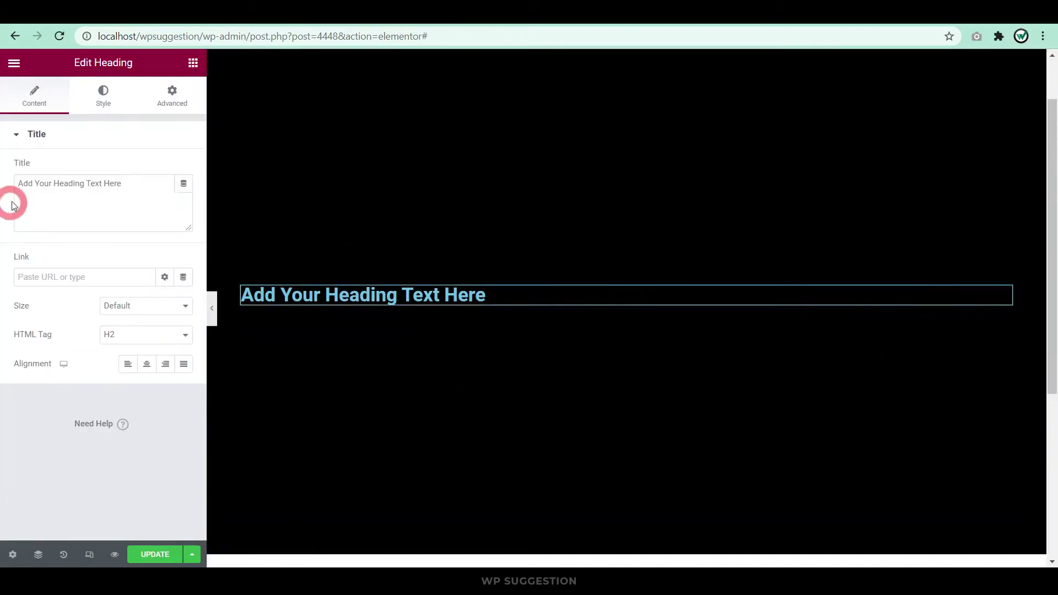
left_click_drag(126, 184, 1, 188)
type("WordPress")
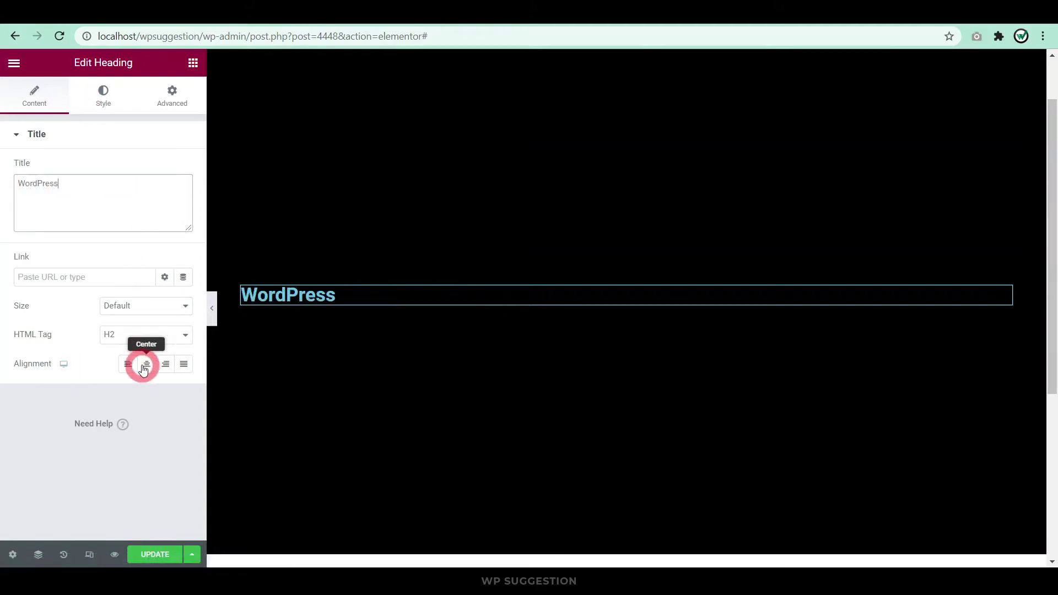
left_click(146, 365)
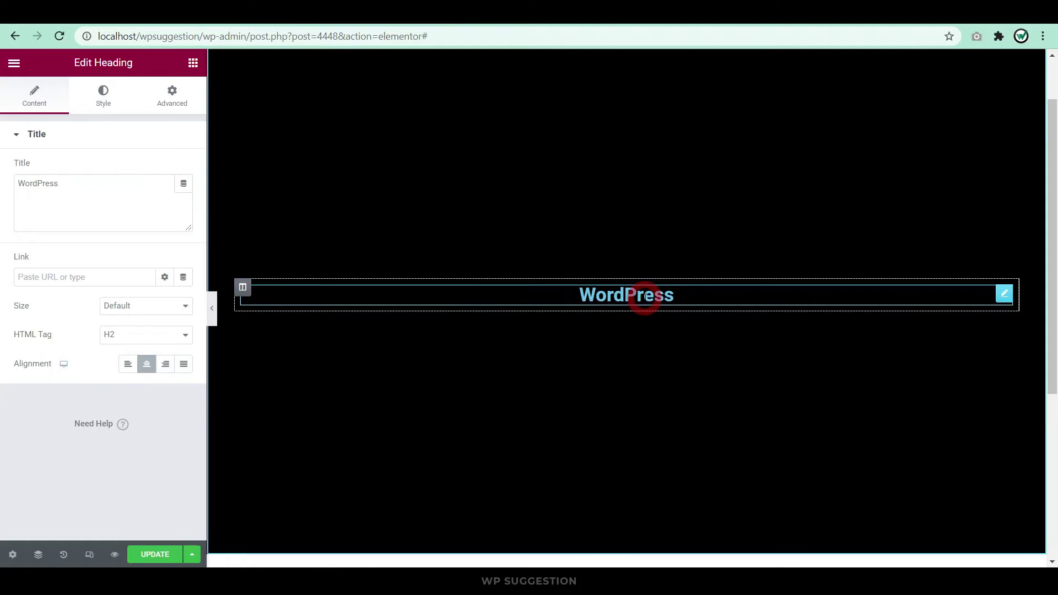
Set the heading's typography to 94 px size and bold weight.
left_click(103, 94)
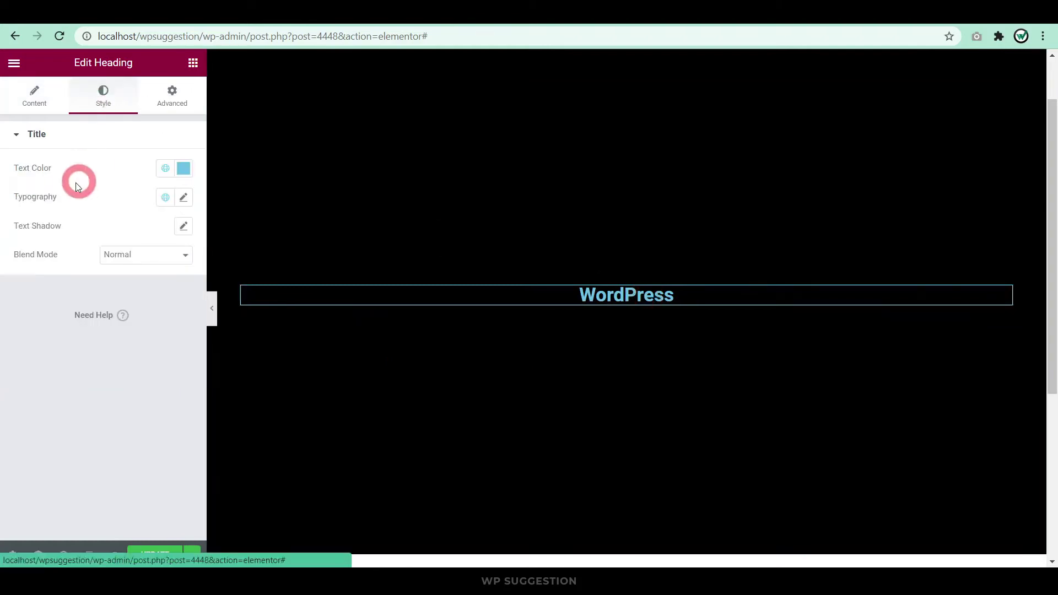
left_click(183, 197)
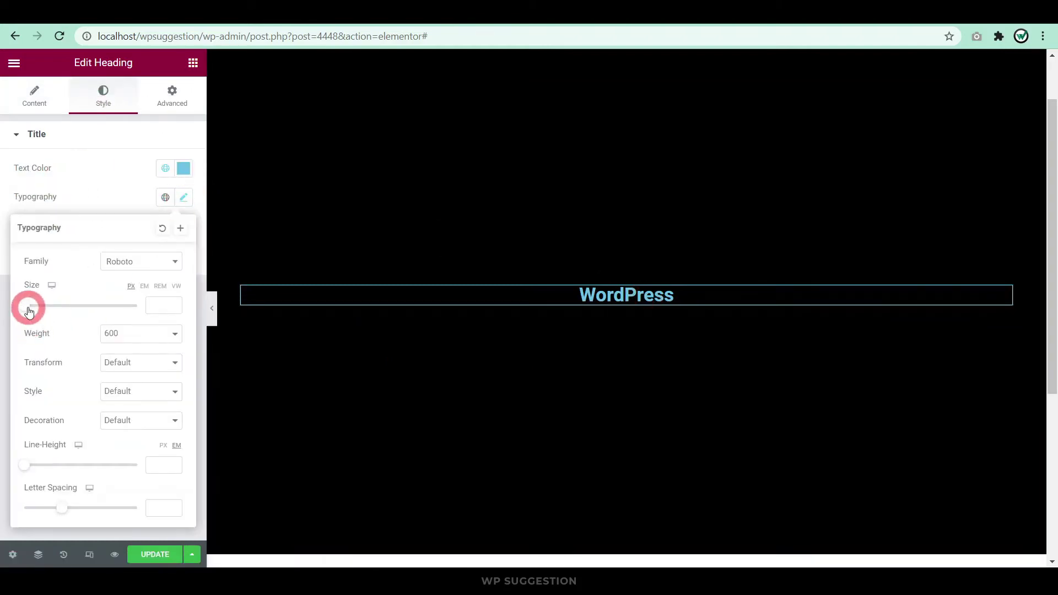
left_click_drag(28, 308, 78, 306)
left_click(139, 334)
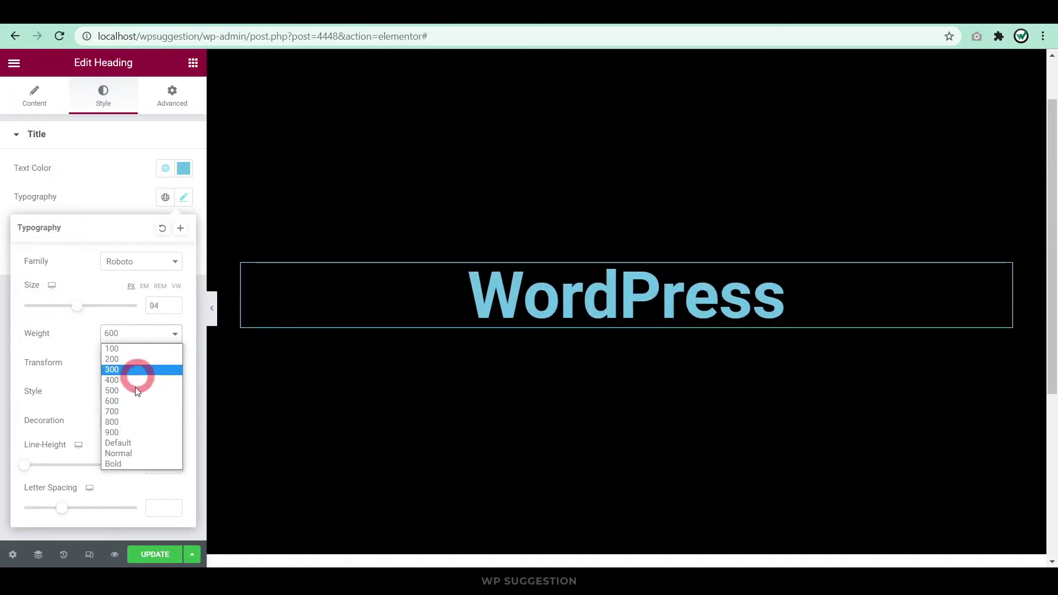
left_click(125, 464)
Duplicate the WordPress heading and replace its text with 'Most powerful and customizable platforms in the world'.
left_click(751, 285)
scroll(751, 285, "down", 1)
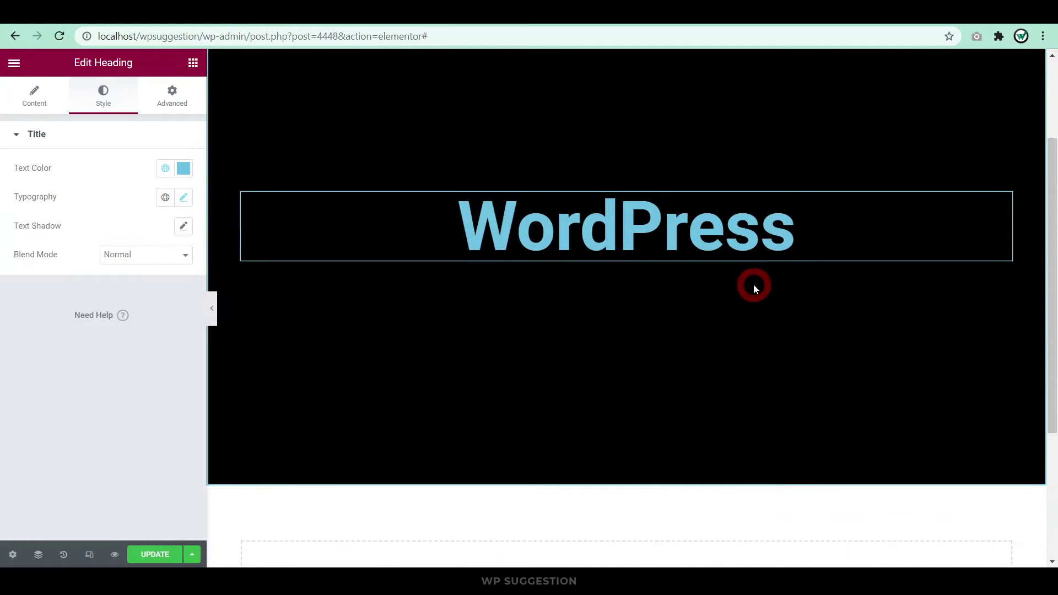
right_click(1003, 201)
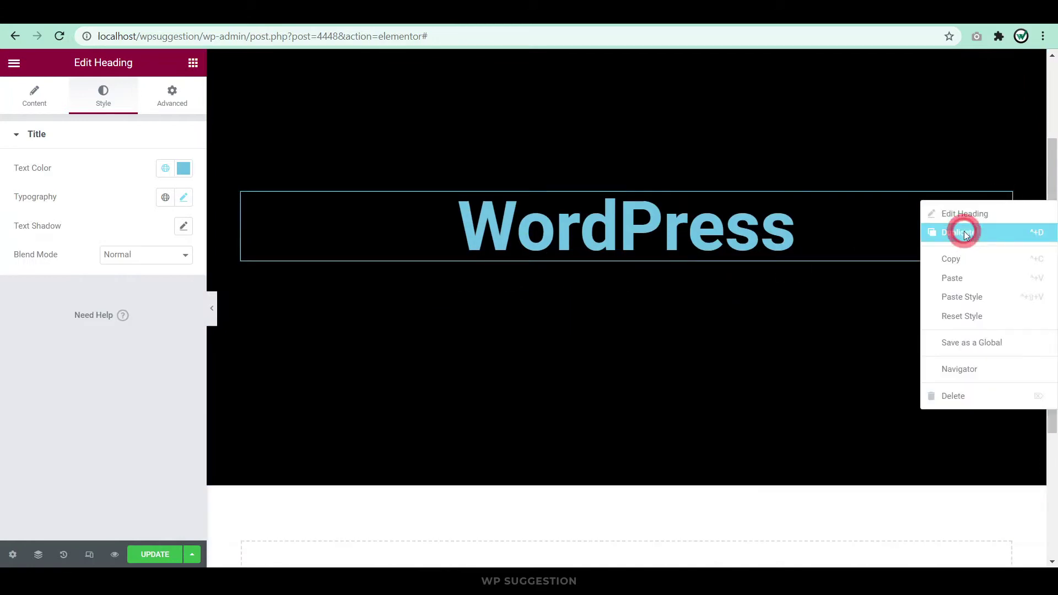
left_click(964, 232)
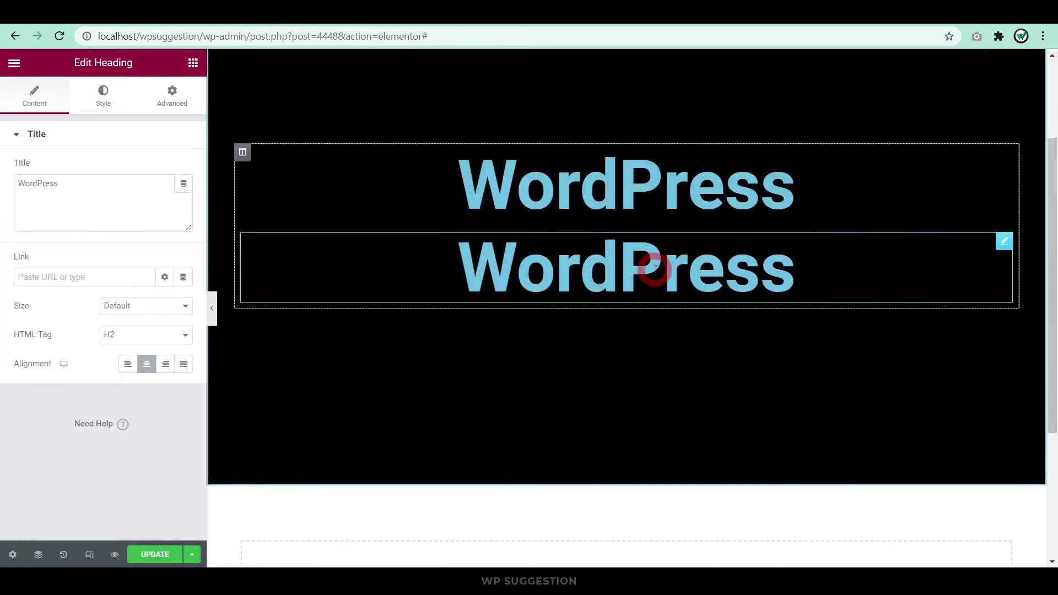
left_click_drag(135, 210, 2, 197)
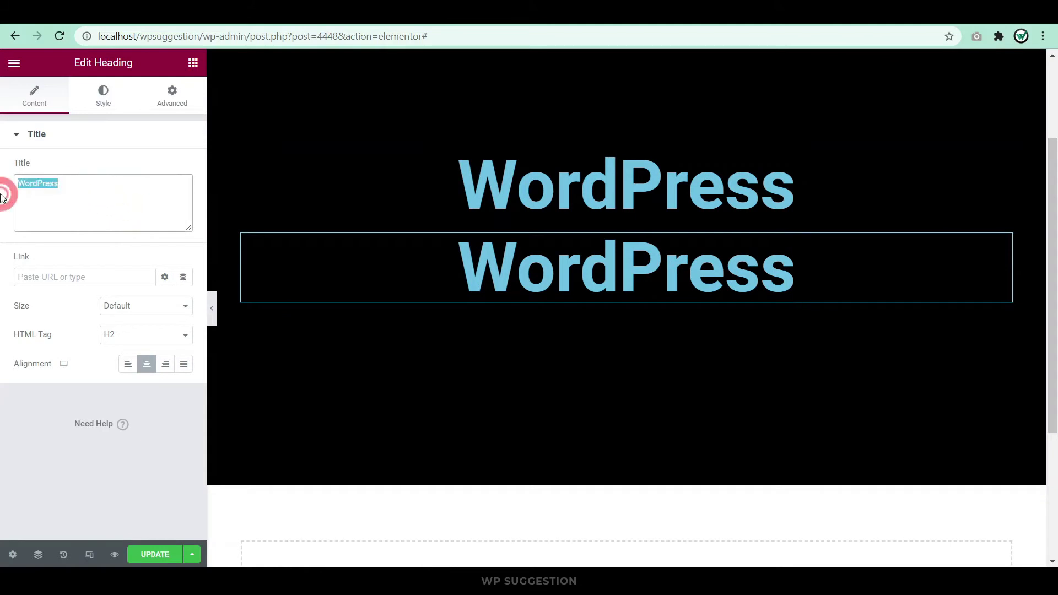
key("BackSpace")
type("Most powerful and customizable platforms in the world")
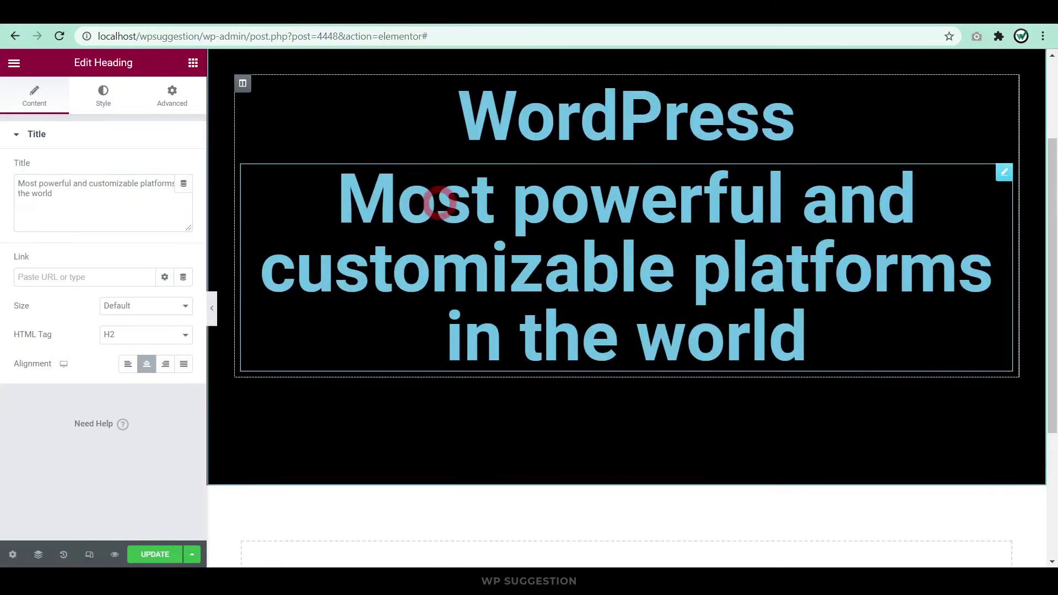
Set the subheading's font size to 55 px, then reselect the WordPress heading.
left_click(112, 105)
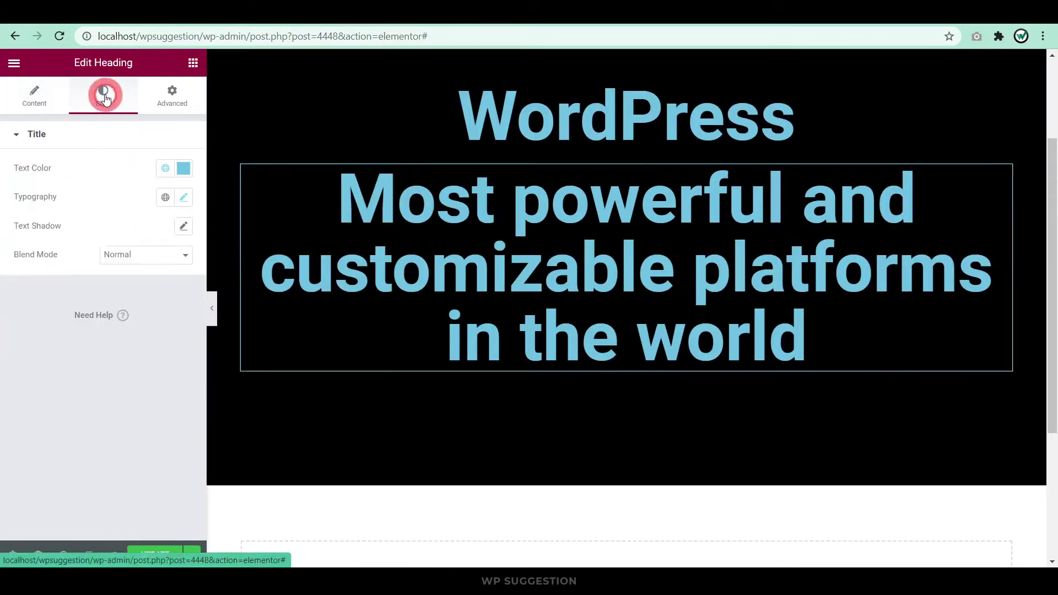
left_click(184, 197)
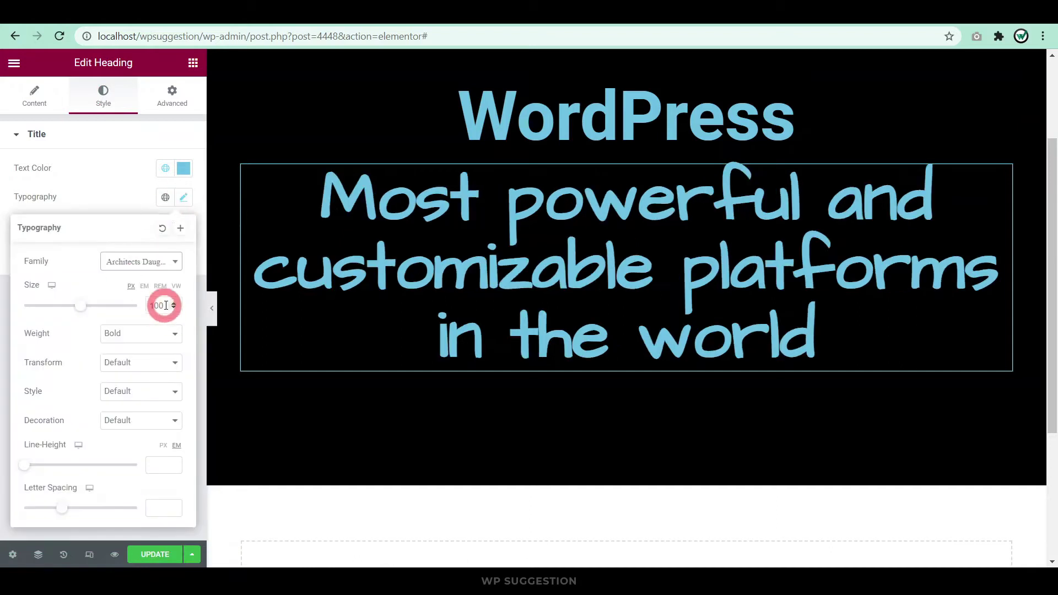
double_click(152, 305)
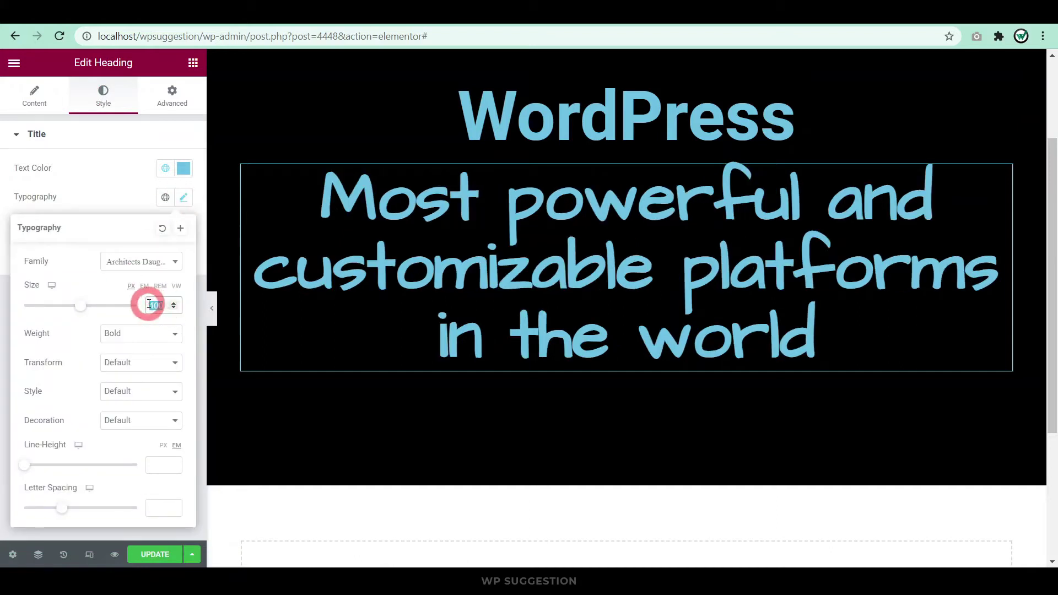
type("55")
left_click(59, 432)
left_click(101, 196)
left_click(562, 238)
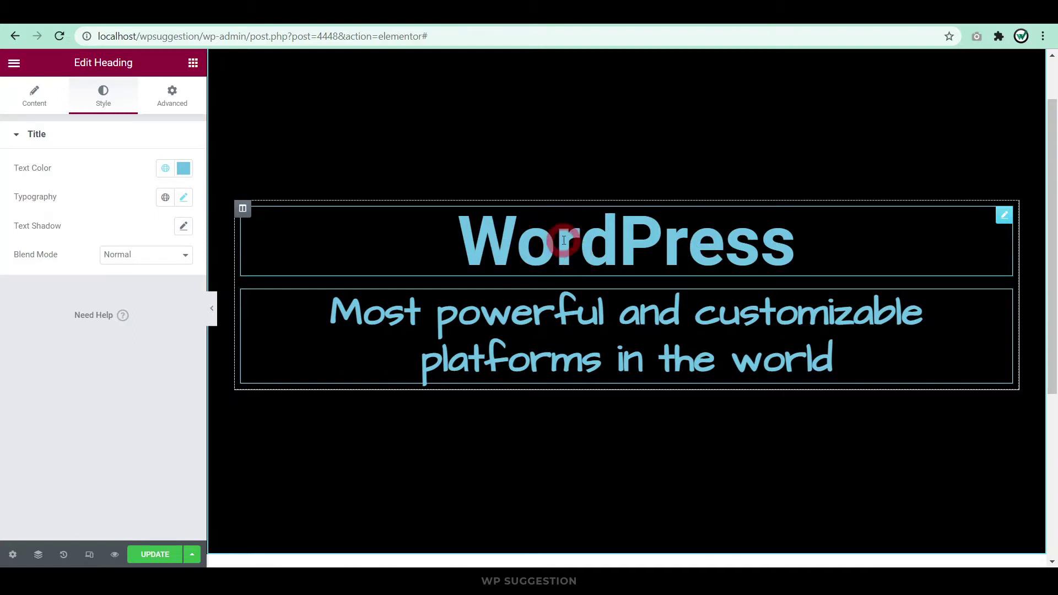
left_click(899, 241)
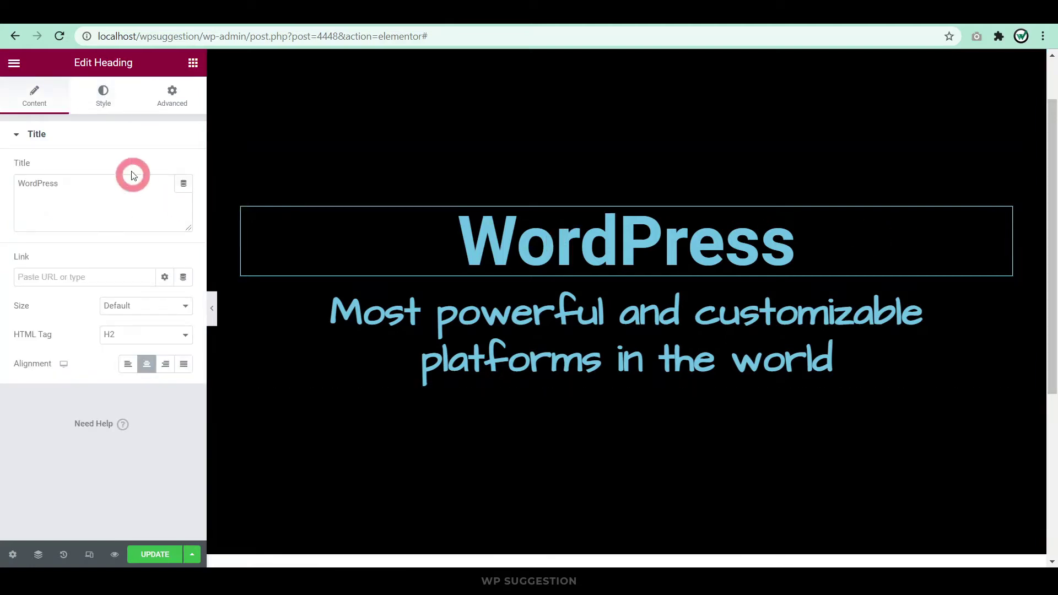
Open the heading's Advanced settings, expand Custom CSS, and select the subheading.
left_click(172, 96)
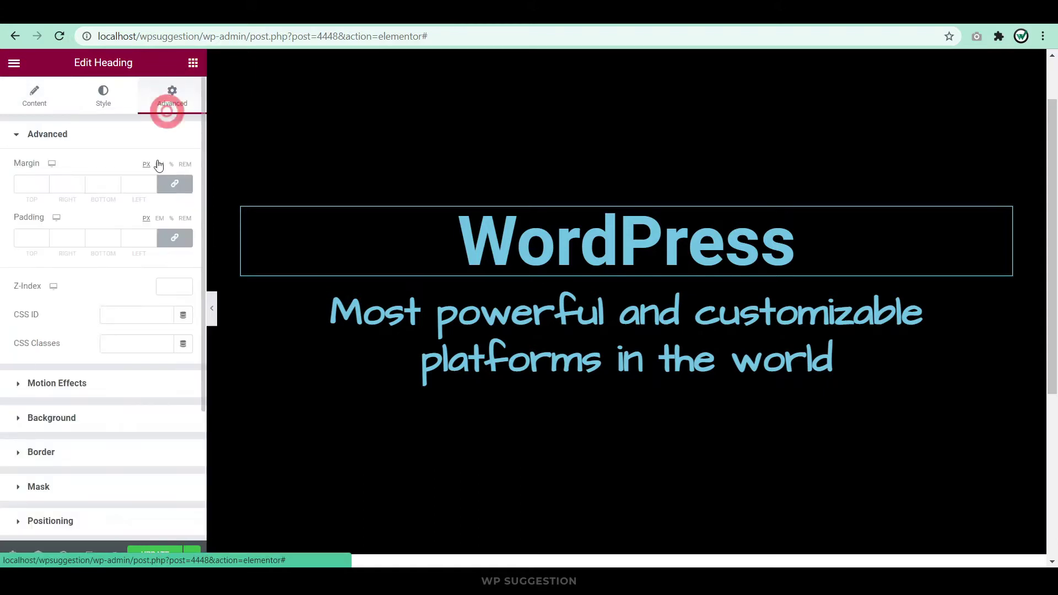
scroll(64, 397, "down", 3)
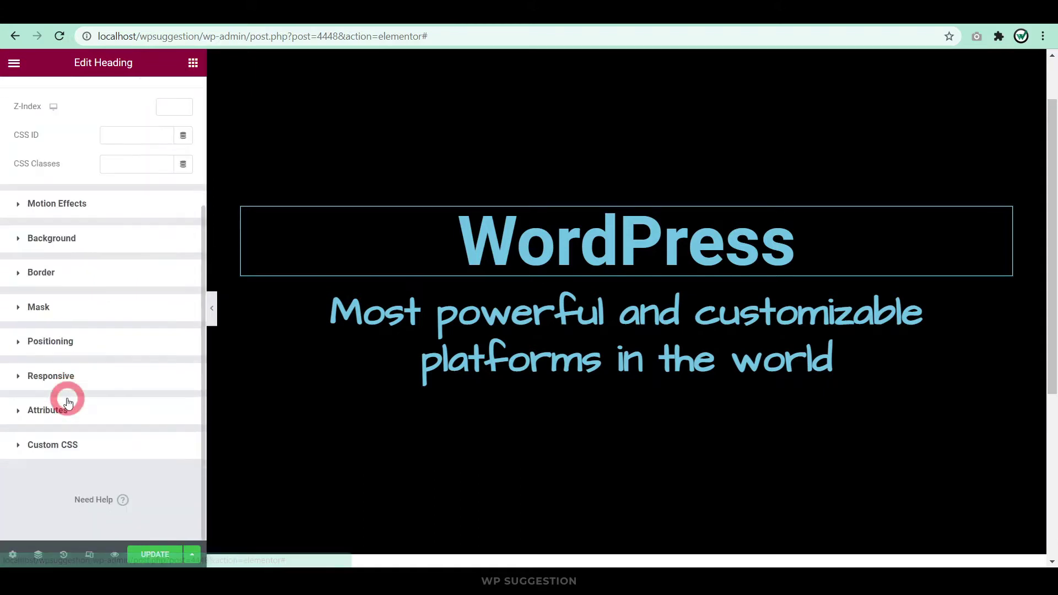
left_click(48, 444)
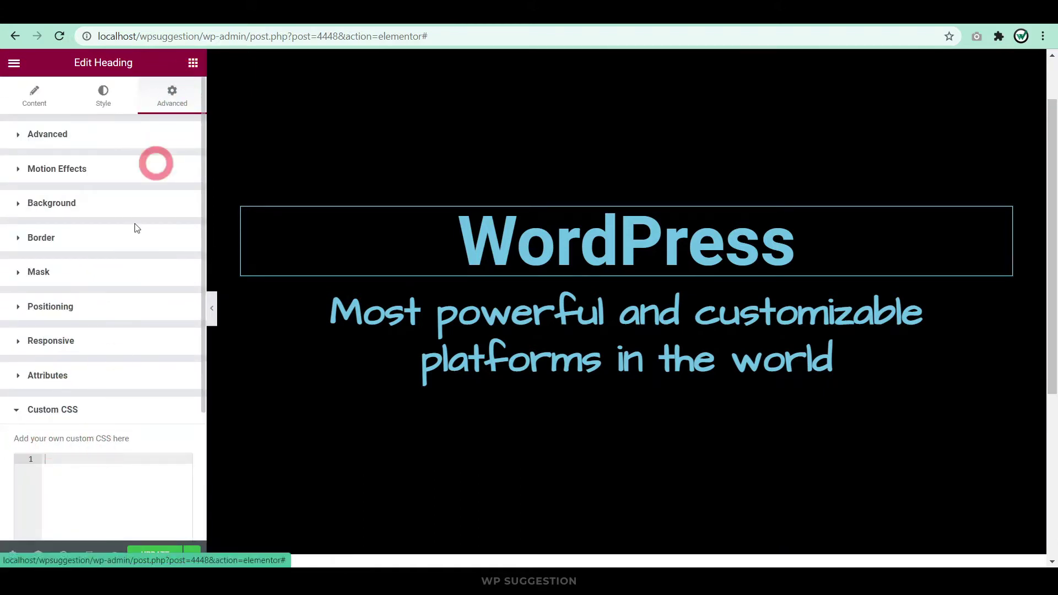
left_click(802, 339)
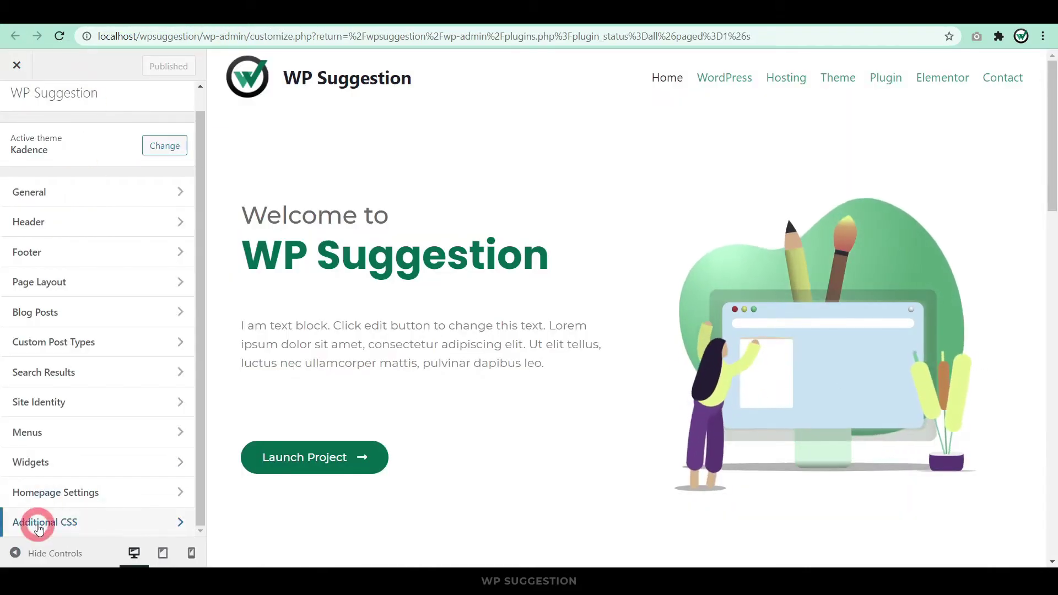
Open the theme's empty Additional CSS editor in the Customizer and click into it.
left_click(107, 523)
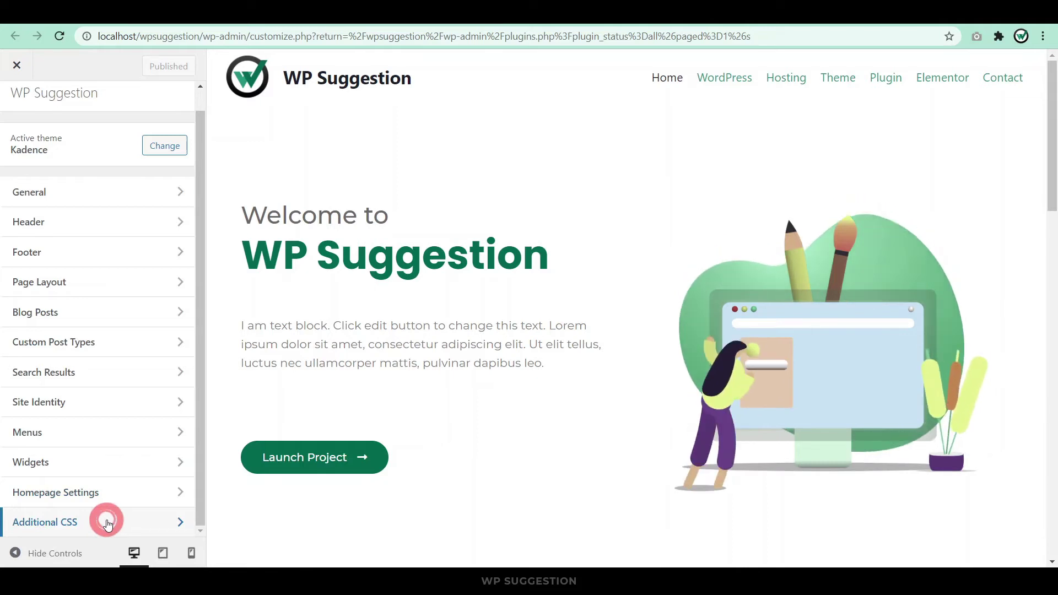
left_click(62, 358)
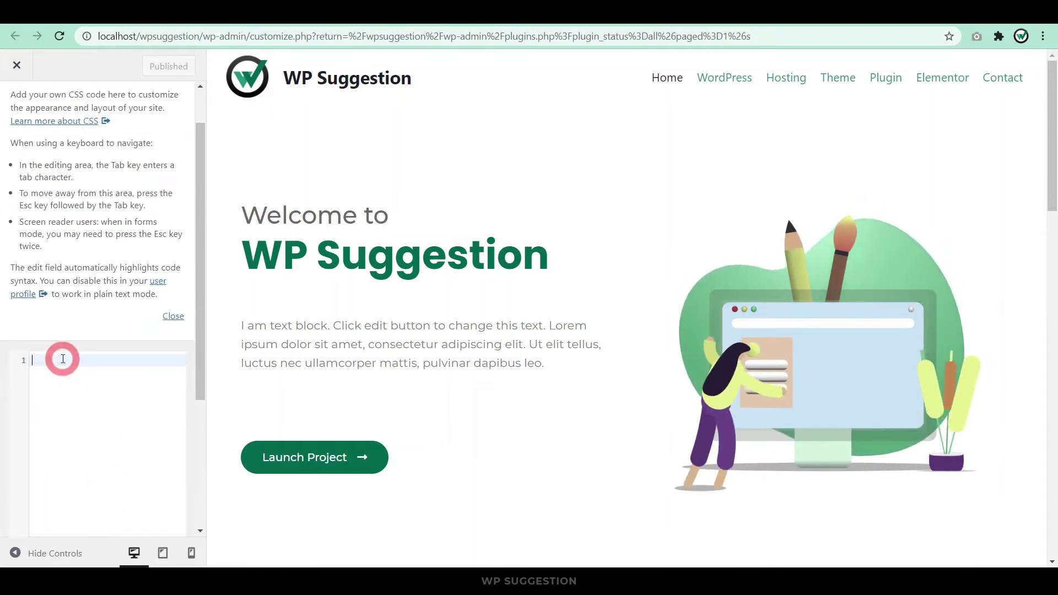
scroll(62, 355, "down", 2)
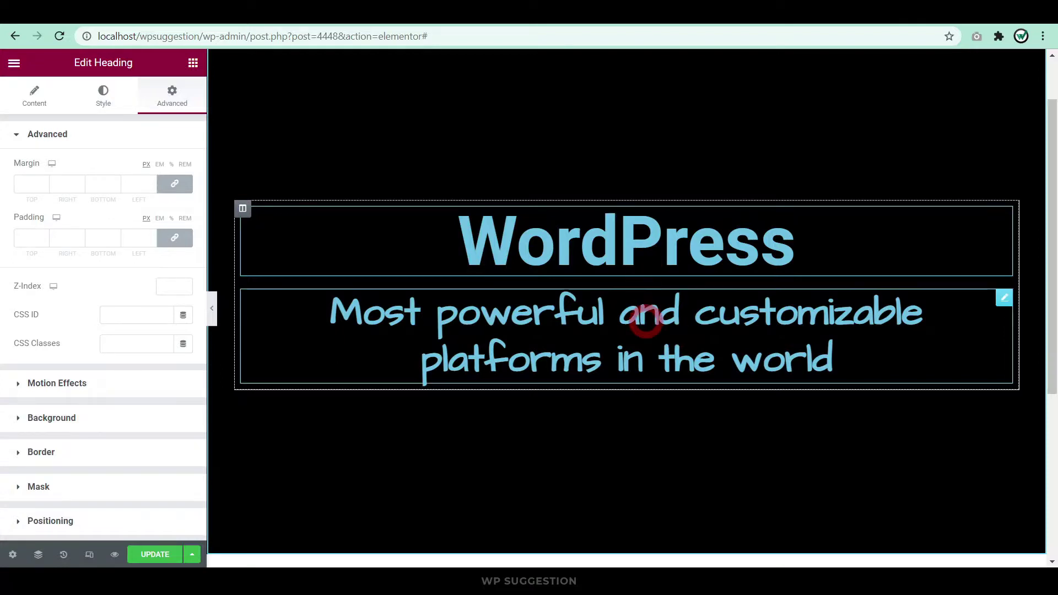
Search 'ht' and add an HTML widget below the subheading, ready for code.
left_click(193, 62)
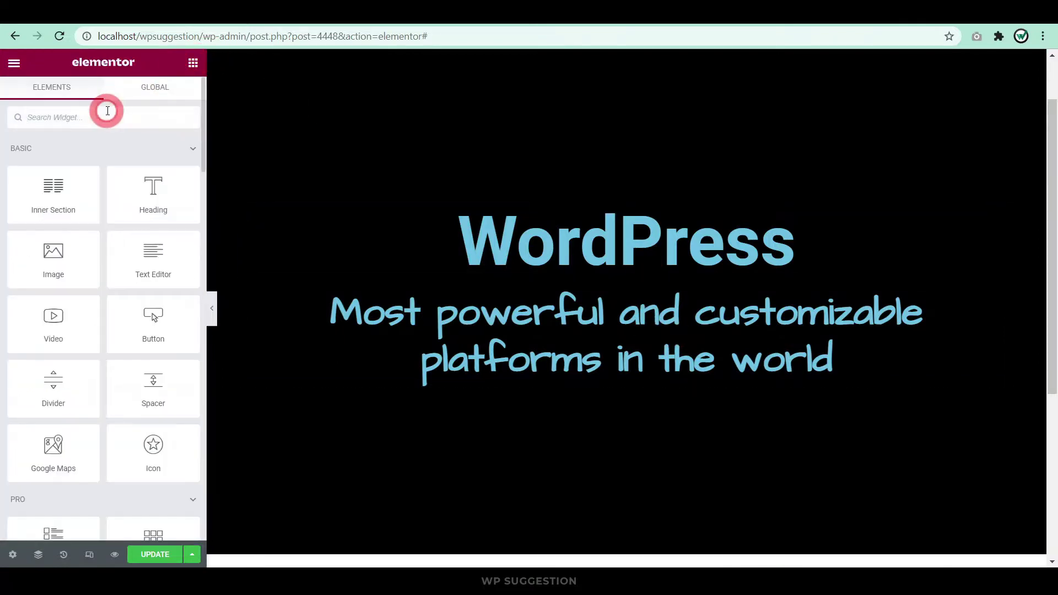
type("ht")
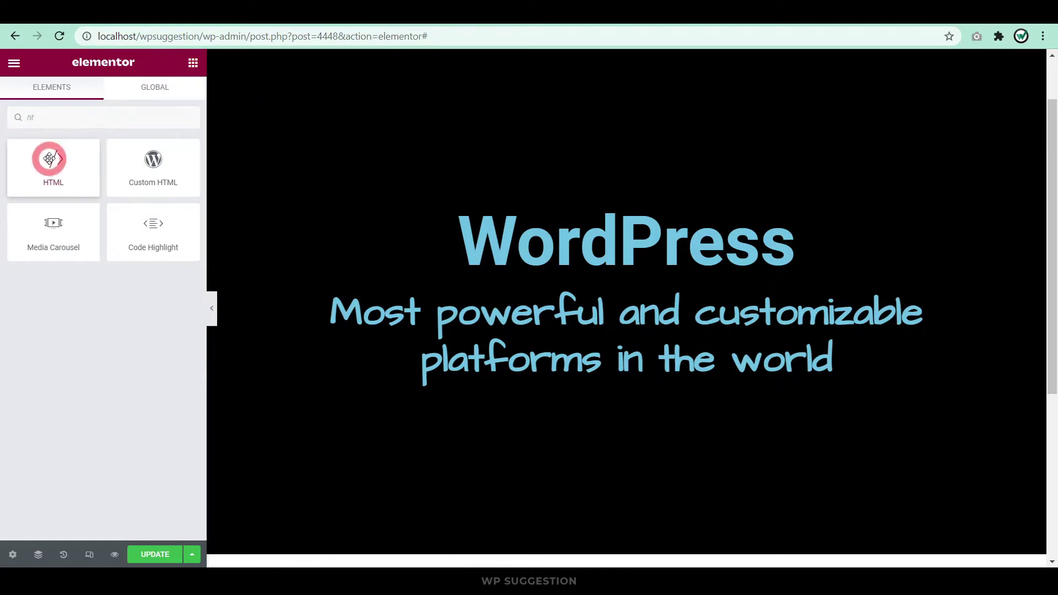
left_click_drag(50, 160, 456, 366)
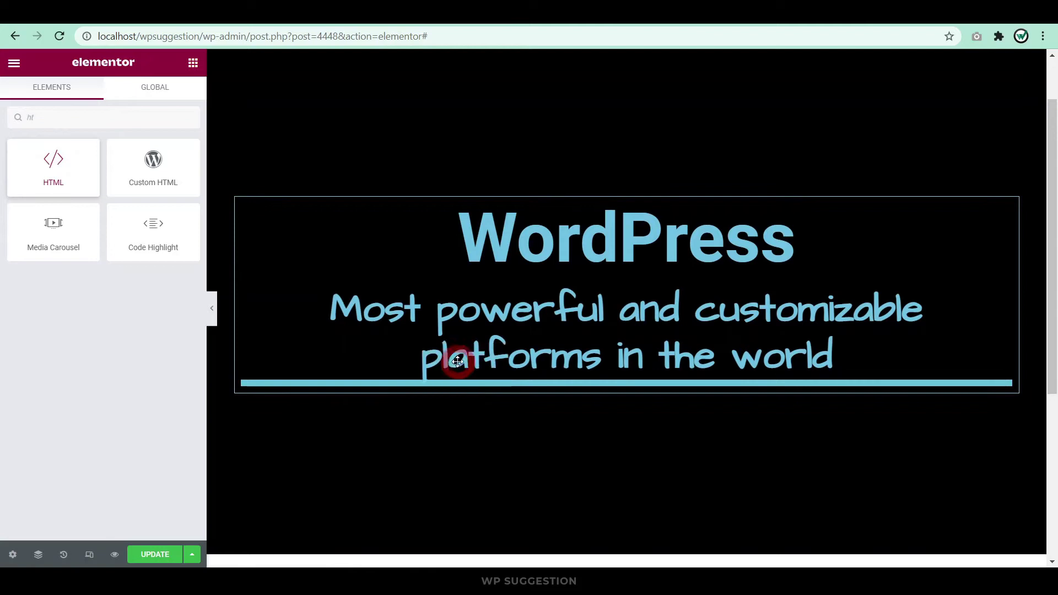
left_click(111, 168)
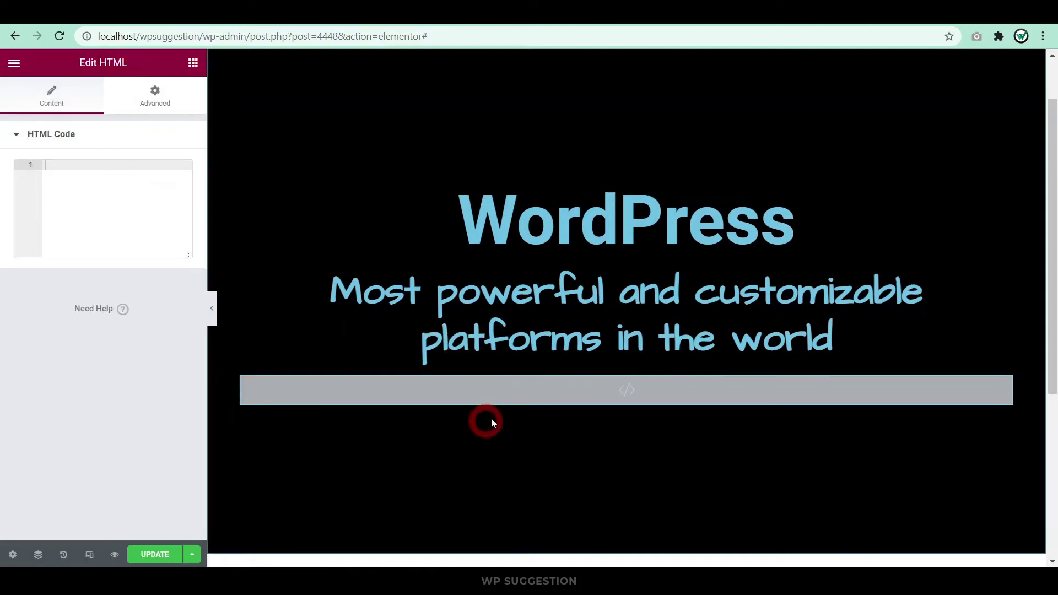
In the CodePen example, select the CSS from .header through the hue keyframes block.
left_click(558, 22)
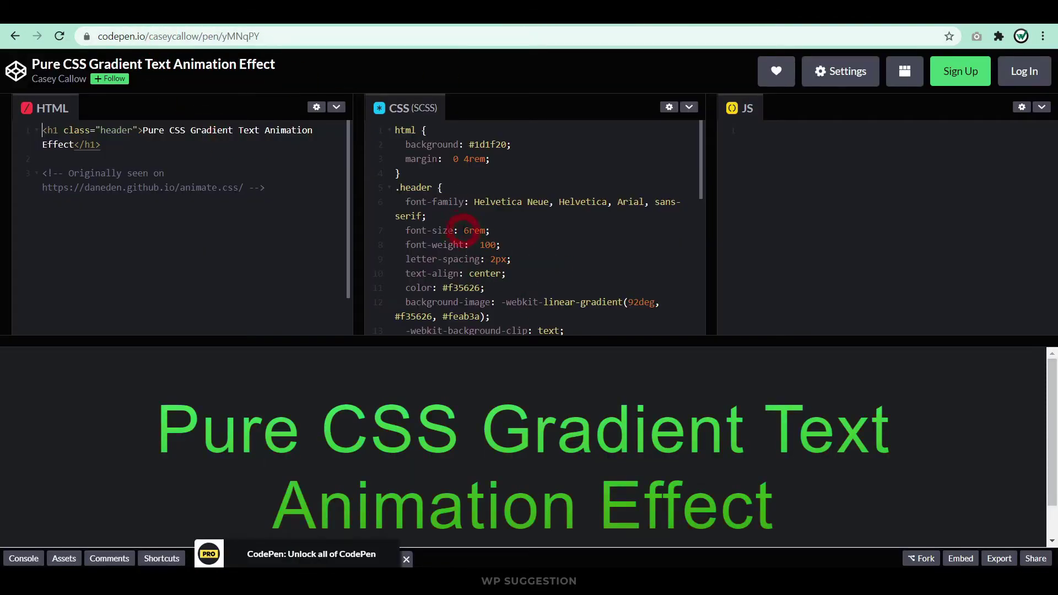
scroll(486, 218, "down", 5)
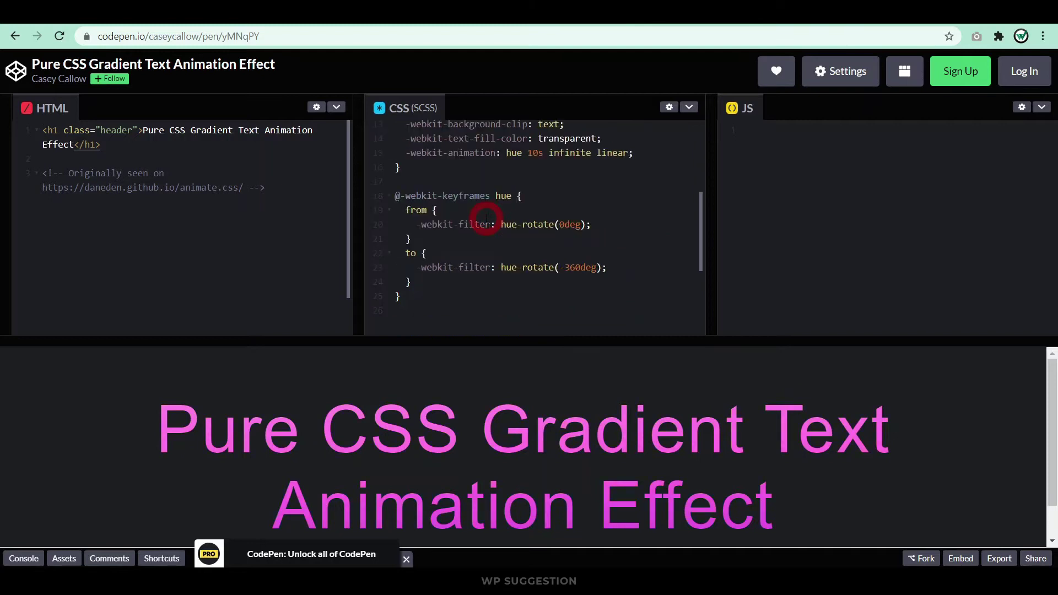
scroll(486, 219, "up", 3)
scroll(486, 218, "up", 2)
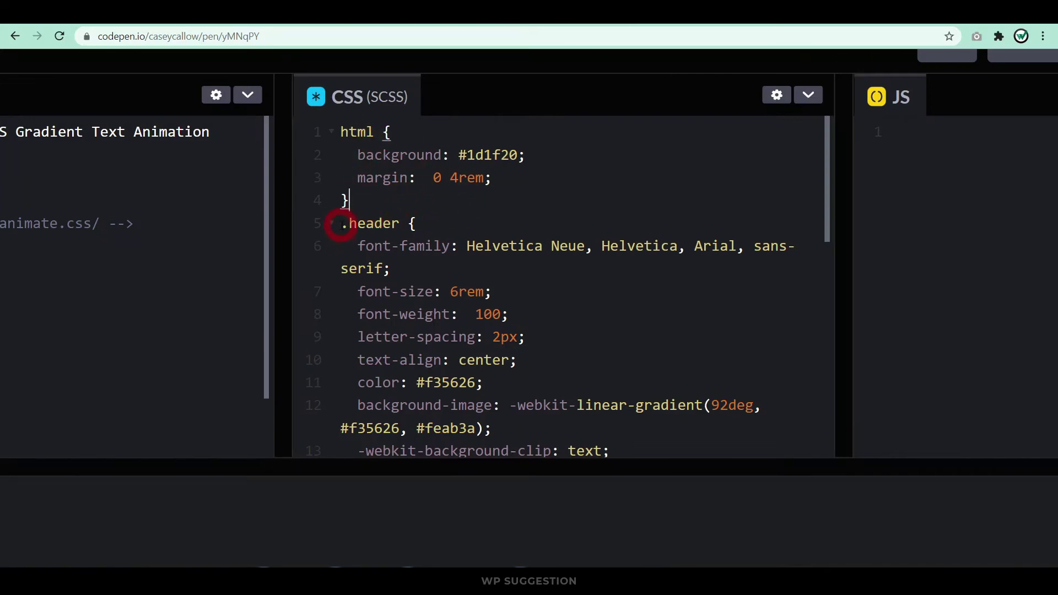
left_click_drag(341, 223, 558, 425)
key("ctrl+c")
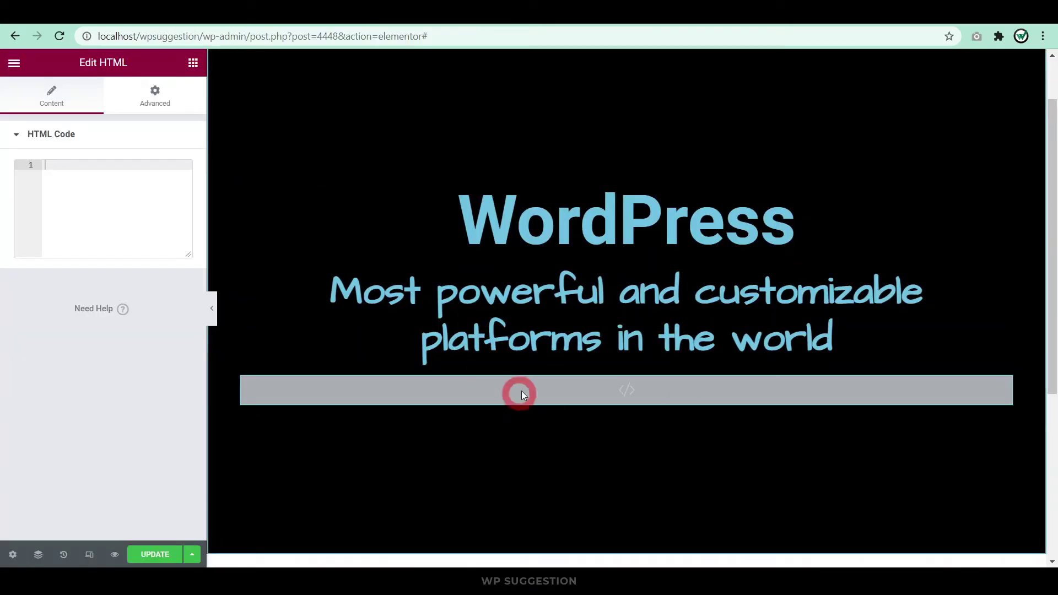
Paste the copied .header gradient and hue keyframes CSS inside a <style> block.
left_click(12, 194)
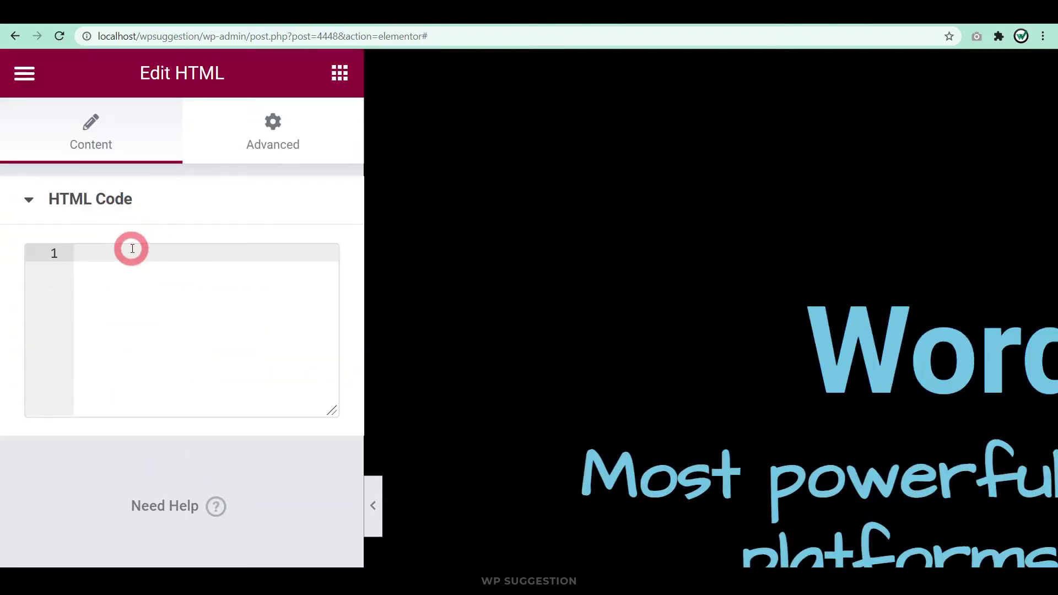
type("<s")
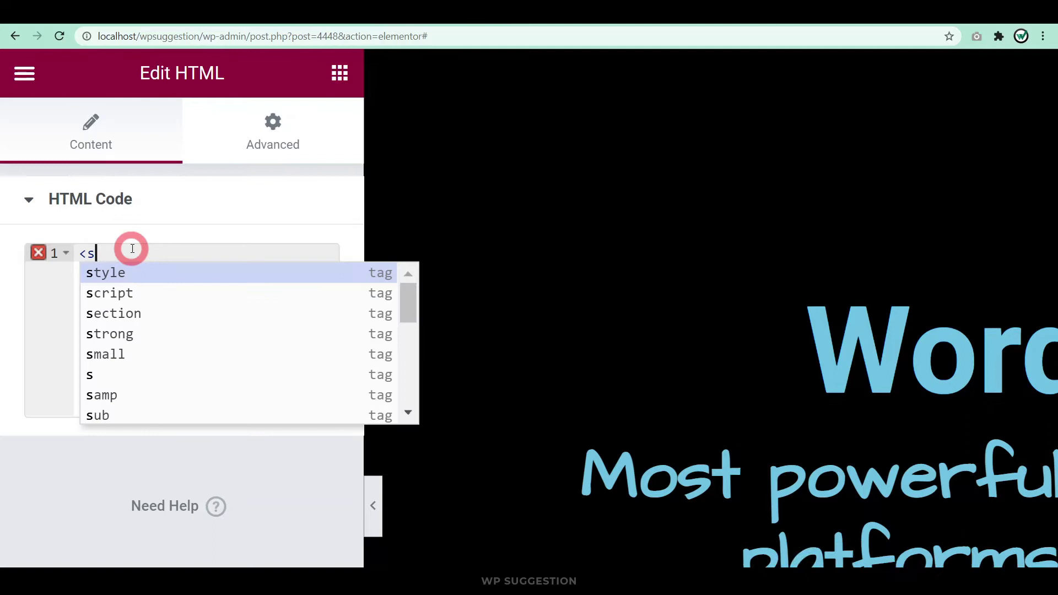
type("tyle")
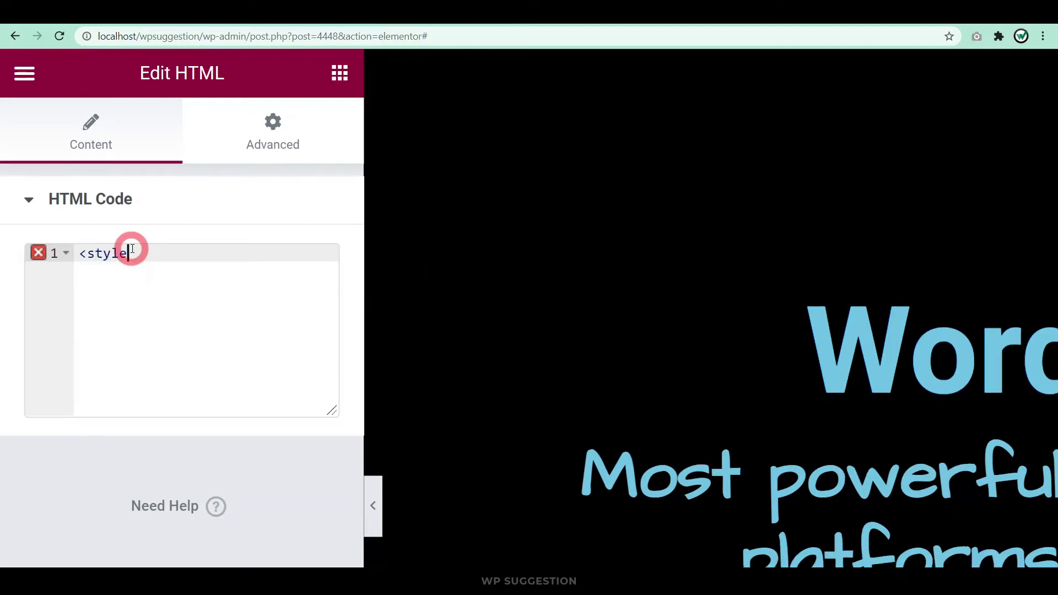
key("Return")
key("Return")
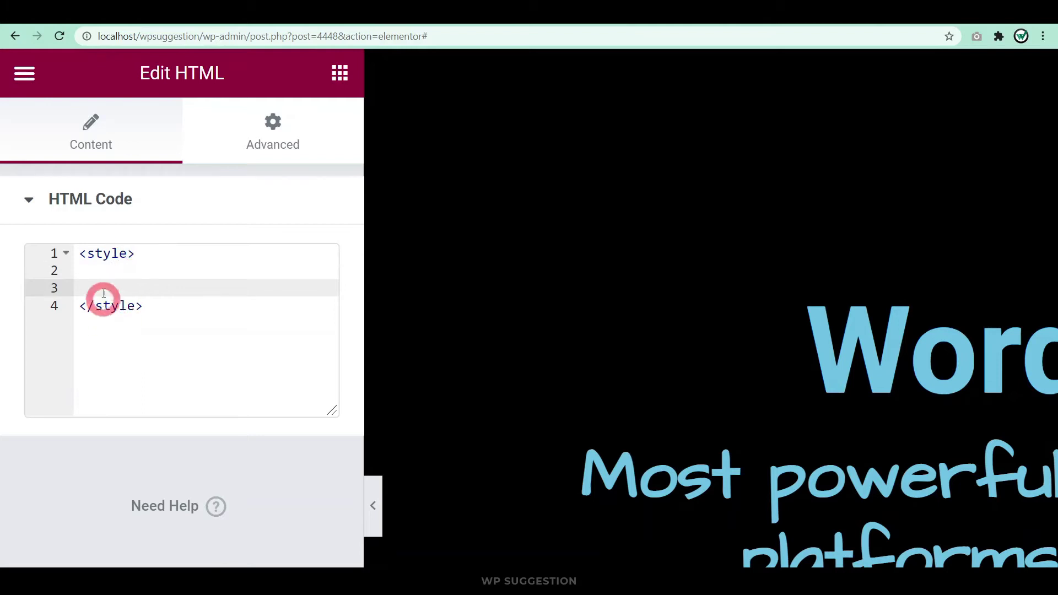
left_click(97, 273)
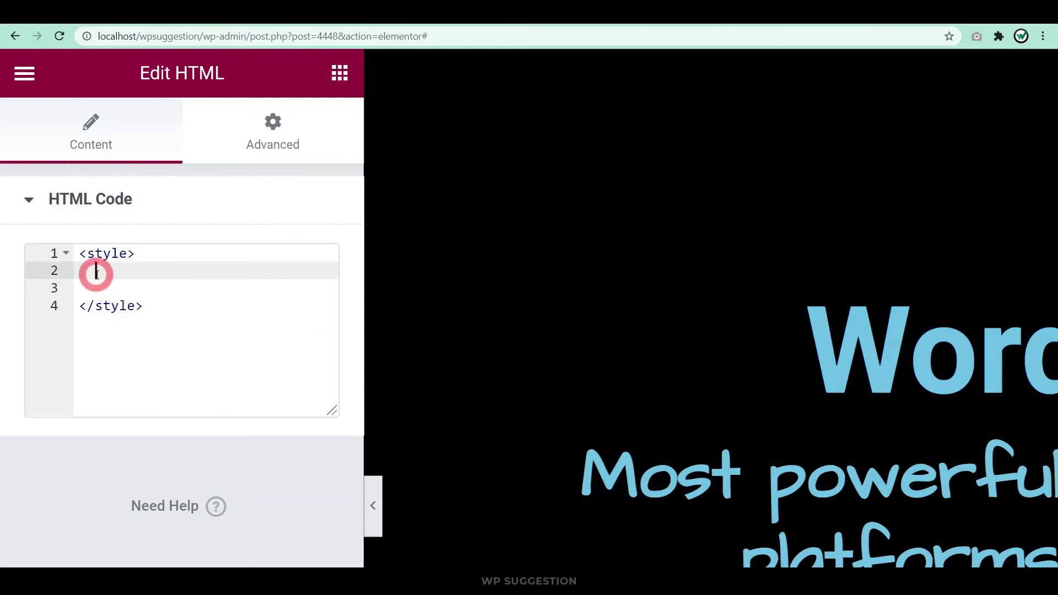
key("ctrl+v")
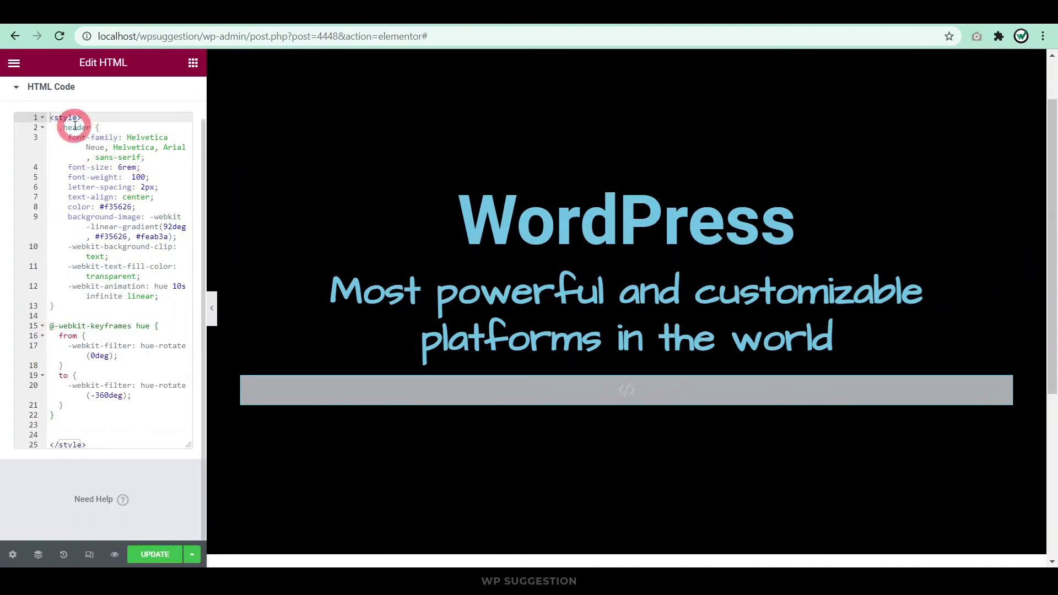
left_click_drag(75, 126, 92, 126)
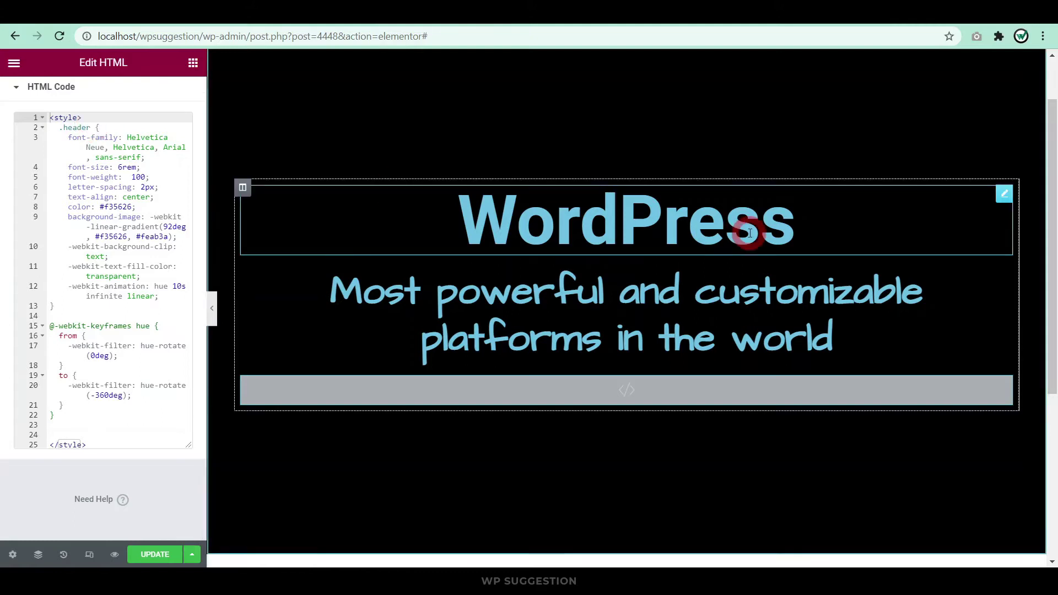
Give the WordPress heading the CSS class heading1 in its Advanced settings.
left_click(1033, 201)
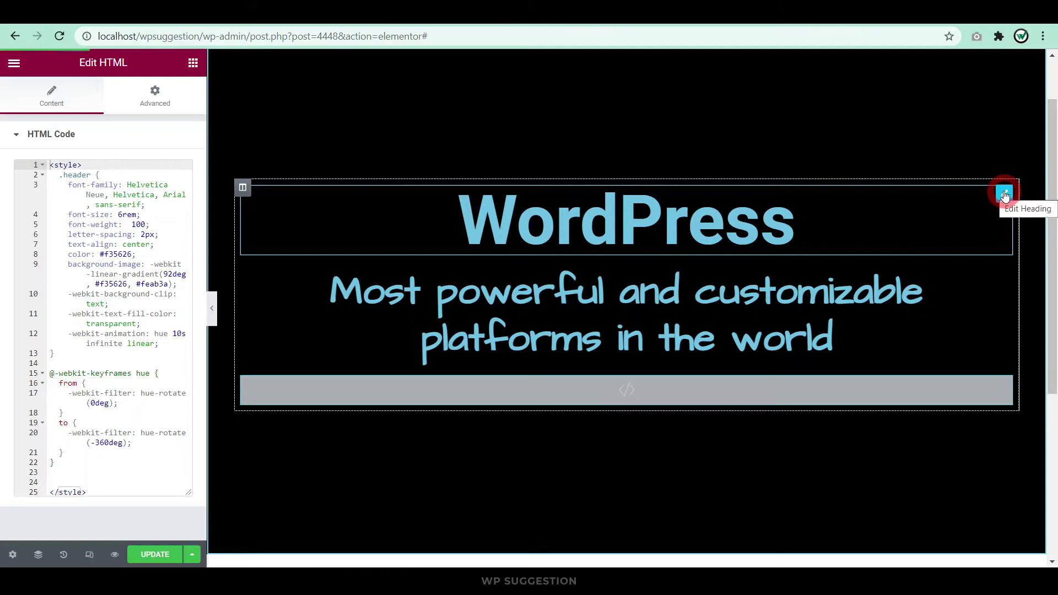
left_click(1005, 194)
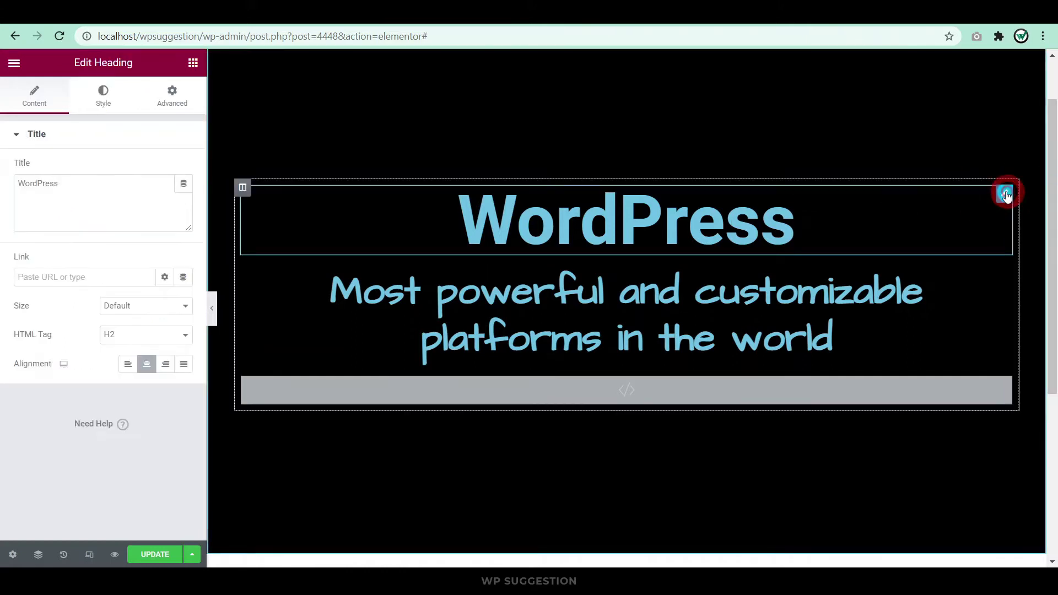
left_click(173, 94)
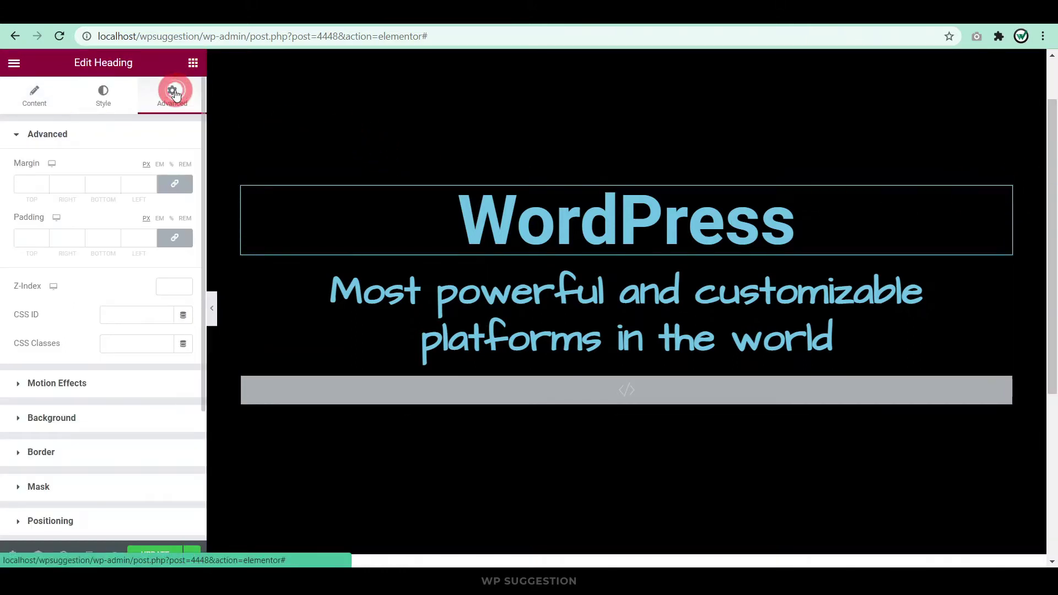
scroll(36, 305, "down", 2)
left_click(35, 304)
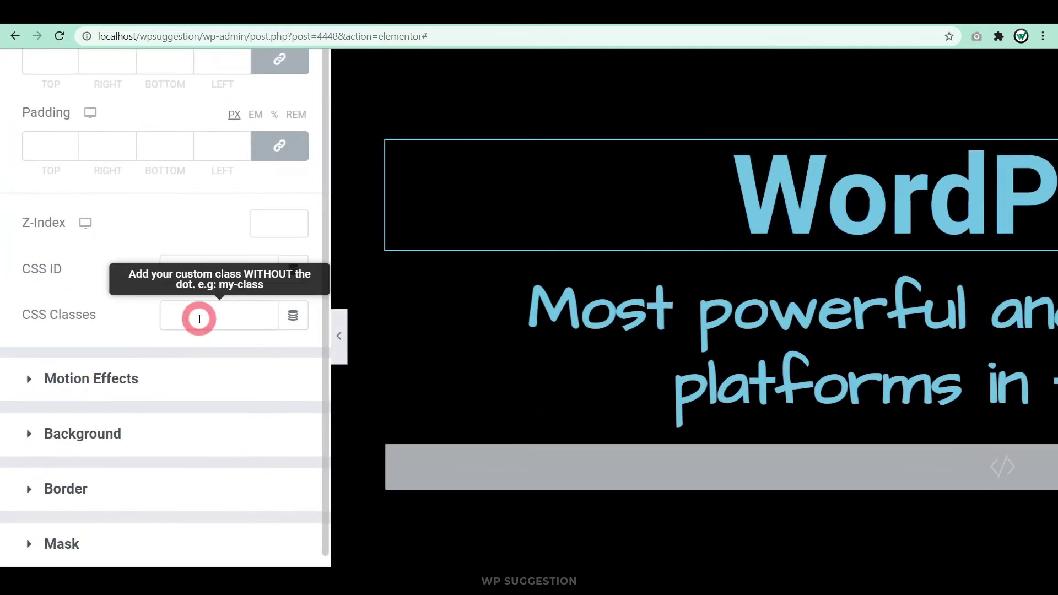
left_click(199, 318)
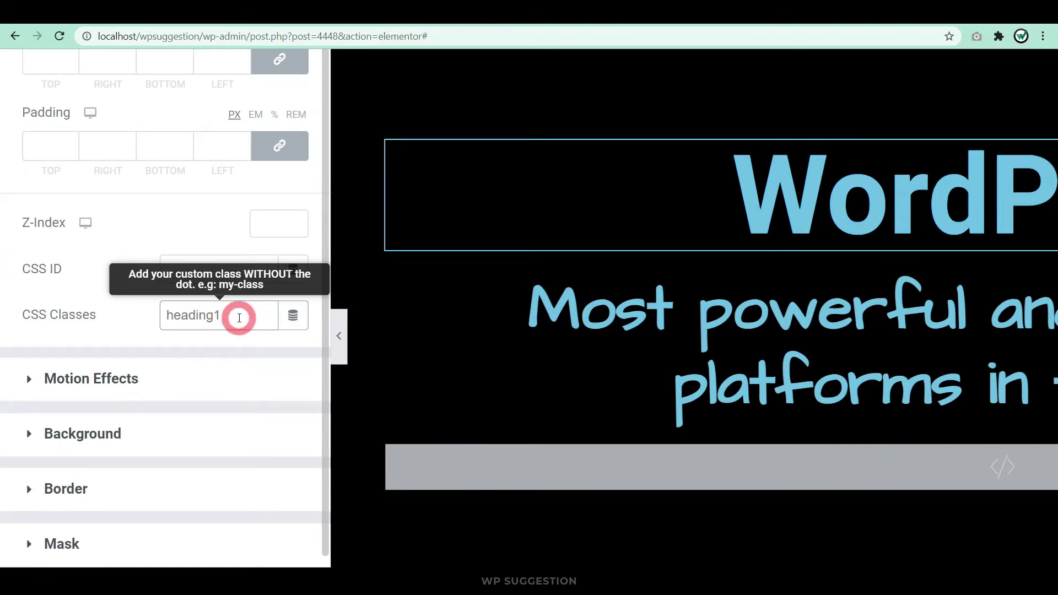
left_click_drag(239, 318, 163, 317)
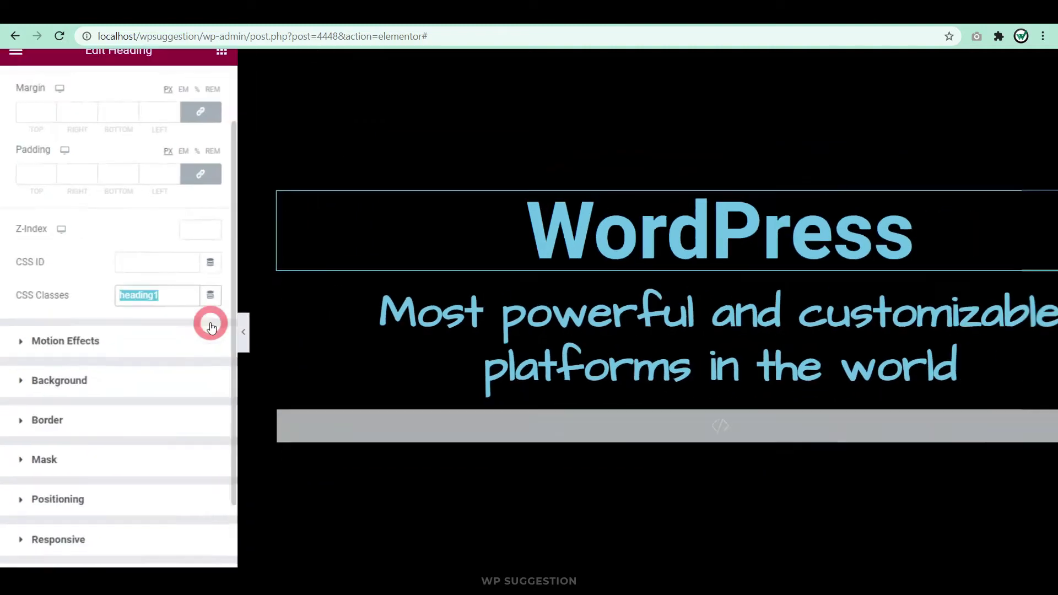
scroll(122, 354, "up", 3)
left_click(123, 361)
Change the style block's .header selector to .heading1.
left_click(458, 391)
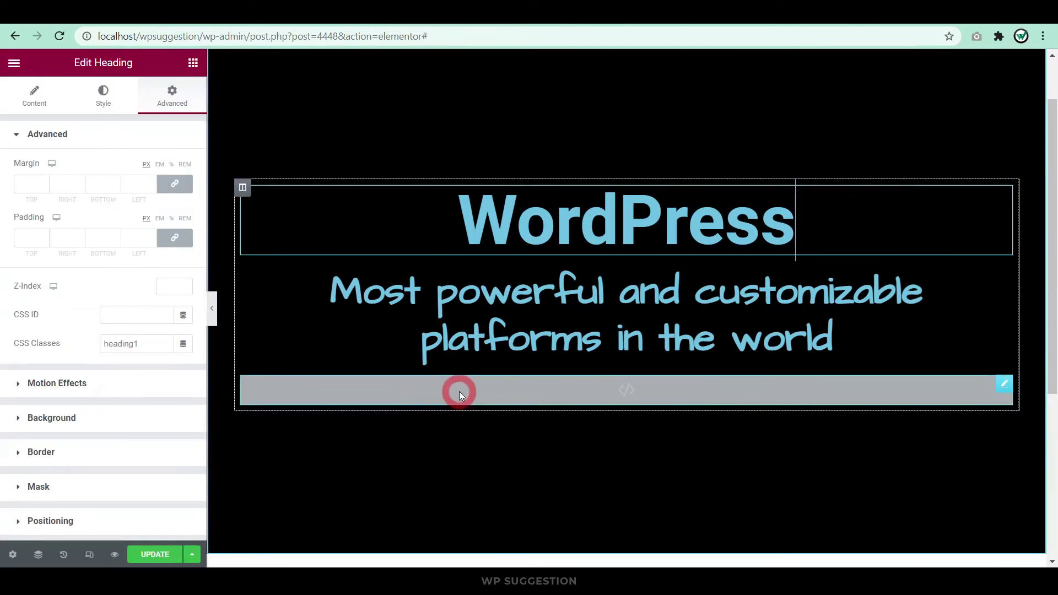
left_click(51, 96)
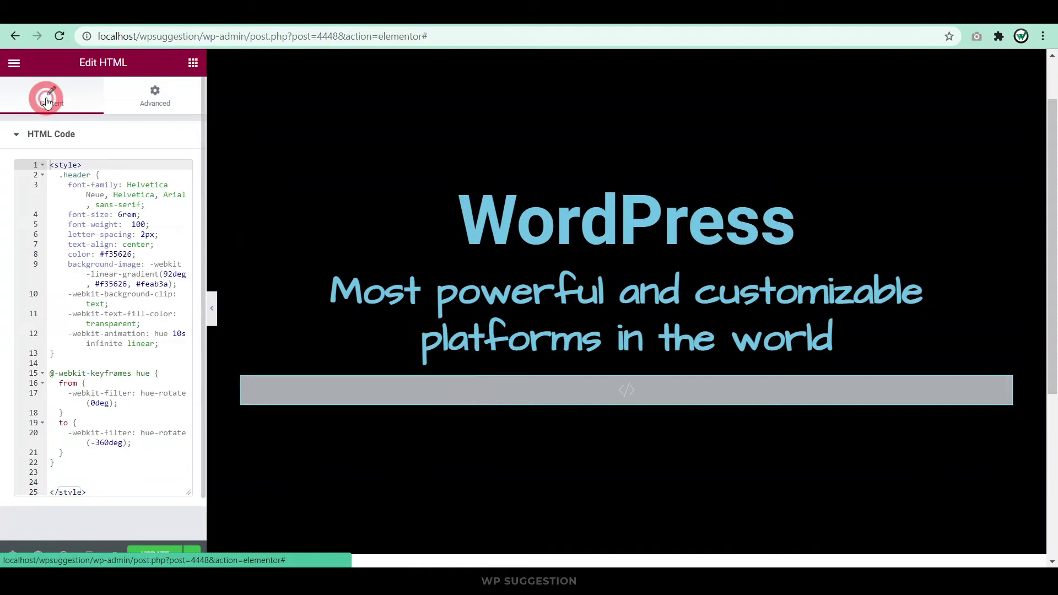
left_click_drag(92, 175, 55, 175)
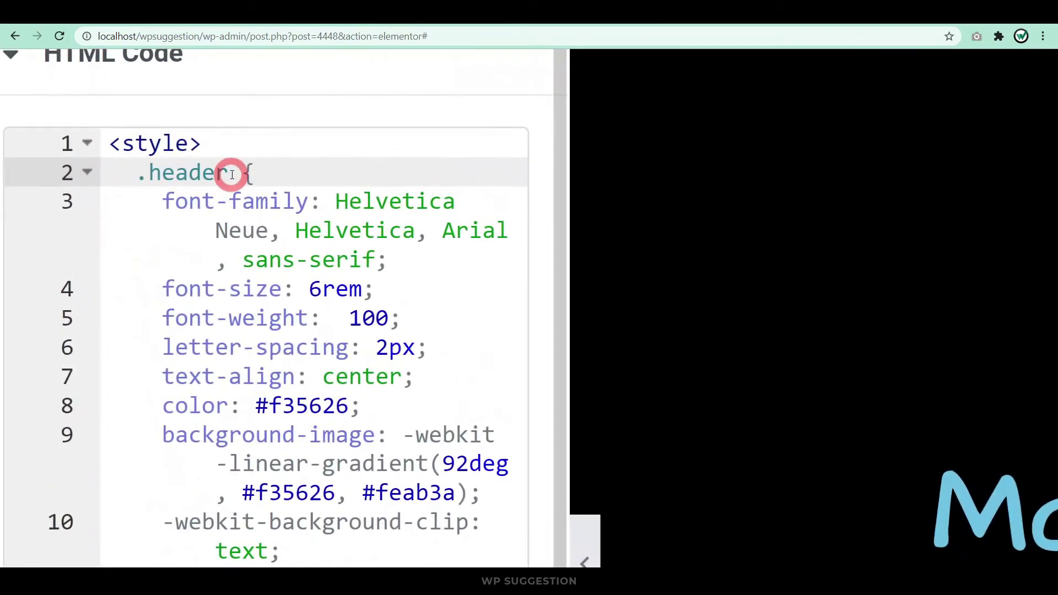
key("BackSpace")
key("BackSpace")
key("BackSpace")
key("BackSpace")
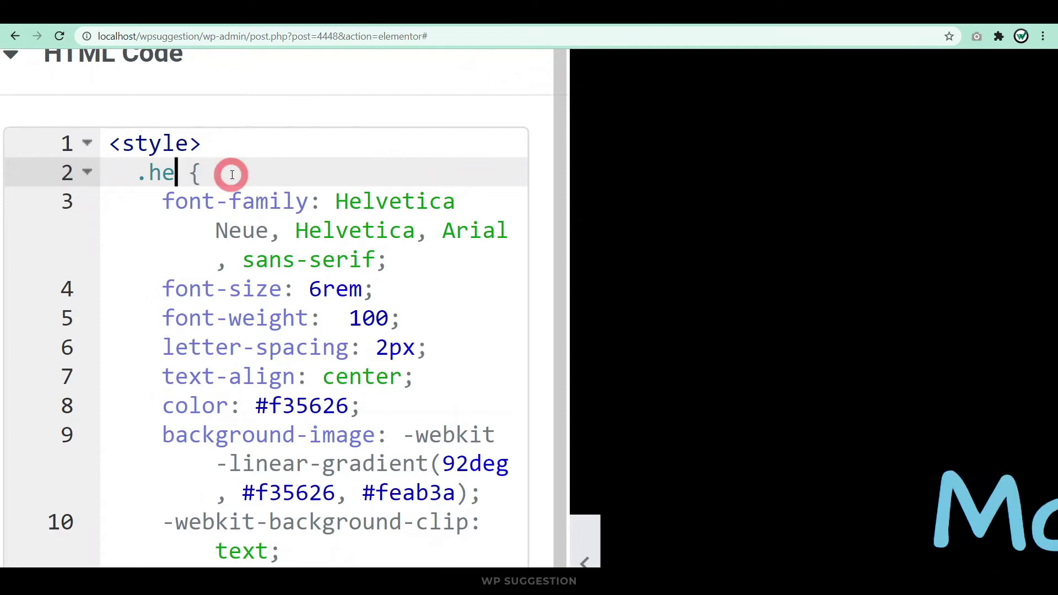
type("ading1")
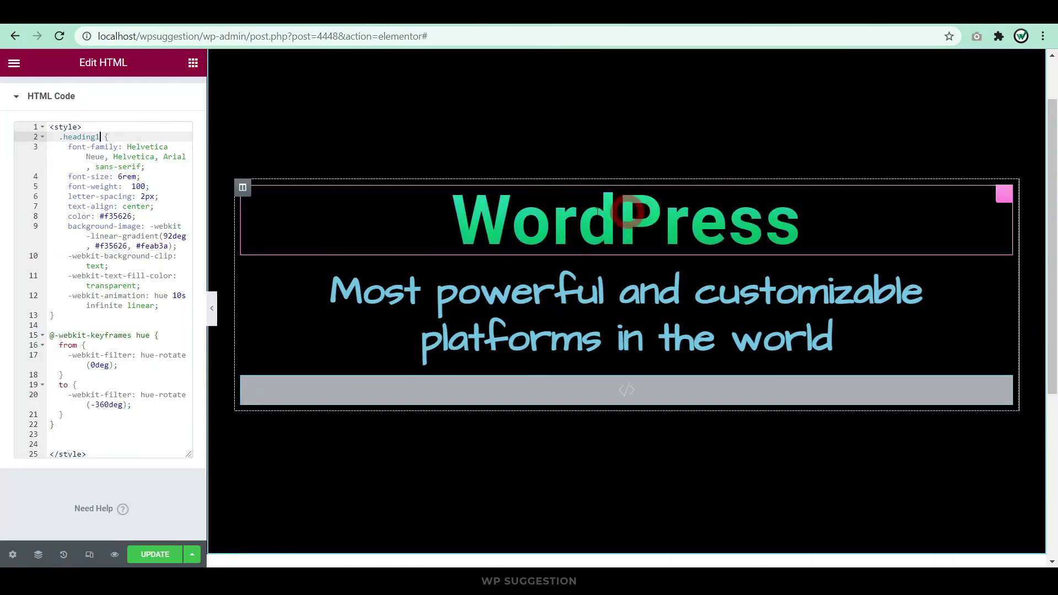
Delete the font-family through text-align declarations and widen the HTML code editor.
left_click(161, 197)
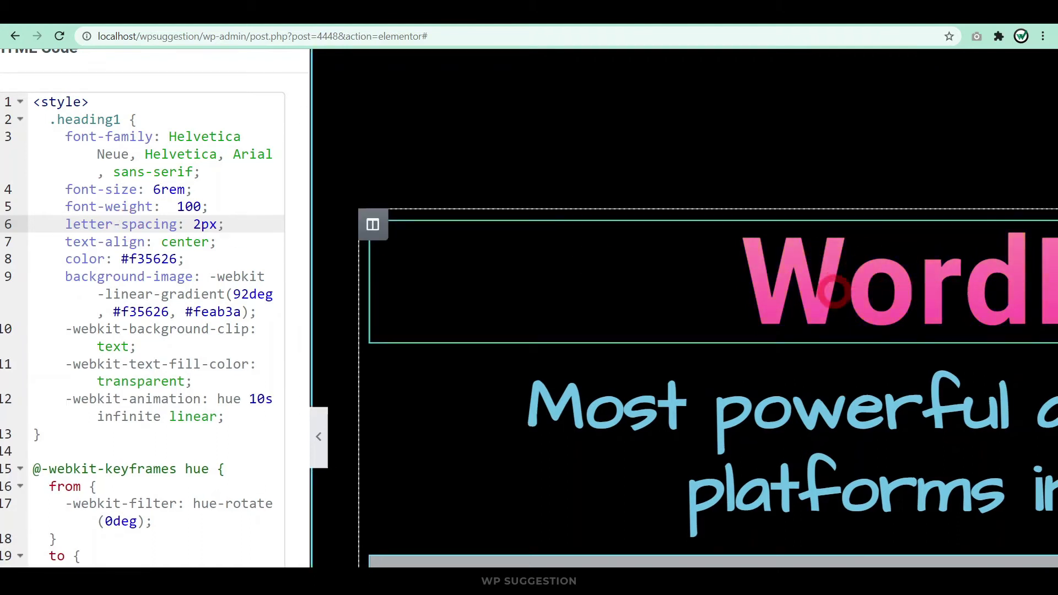
left_click(232, 224)
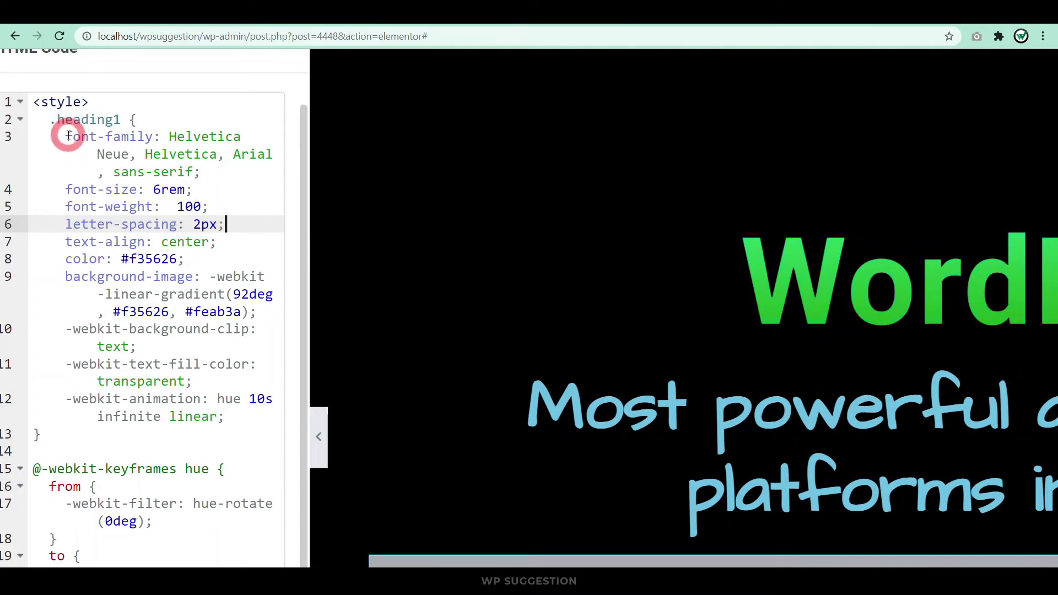
left_click_drag(67, 136, 238, 243)
key("BackSpace")
key("BackSpace")
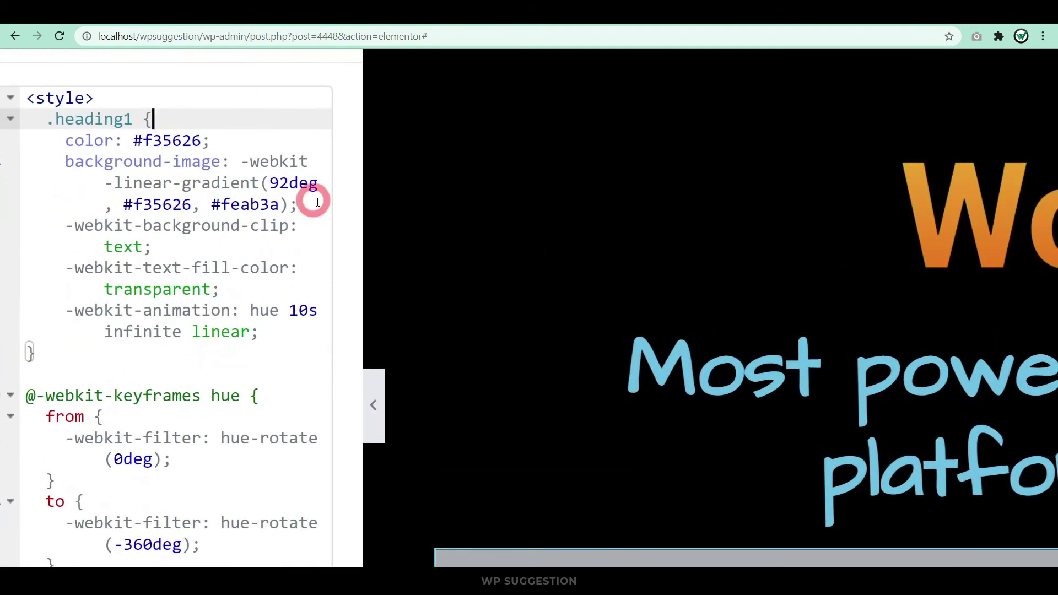
left_click_drag(362, 227, 494, 228)
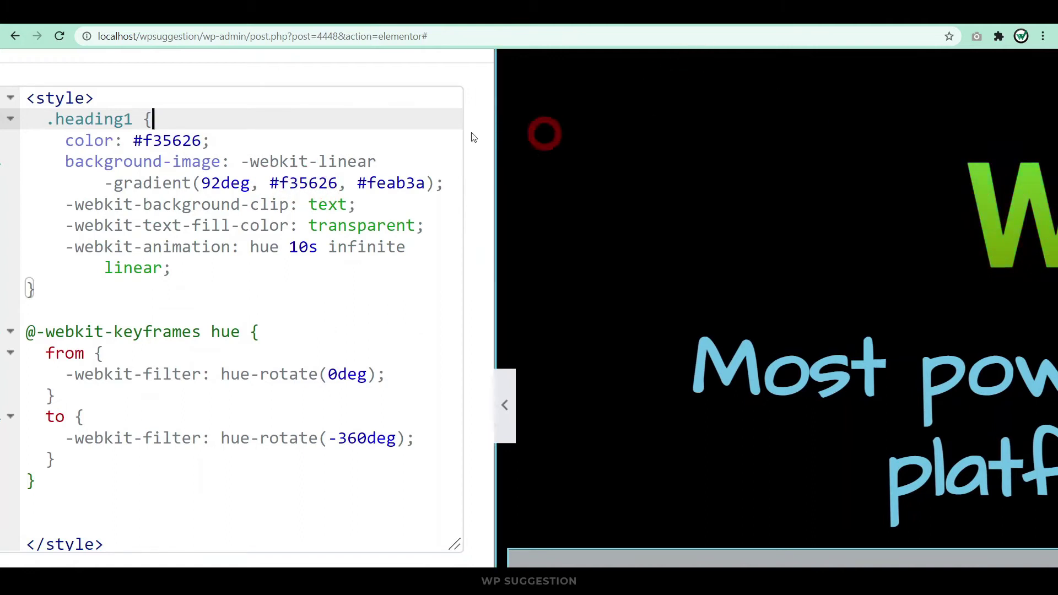
On htmlcolorcodes.com, pick the brighter red #FC2F03 and select its hex code.
left_click(696, 19)
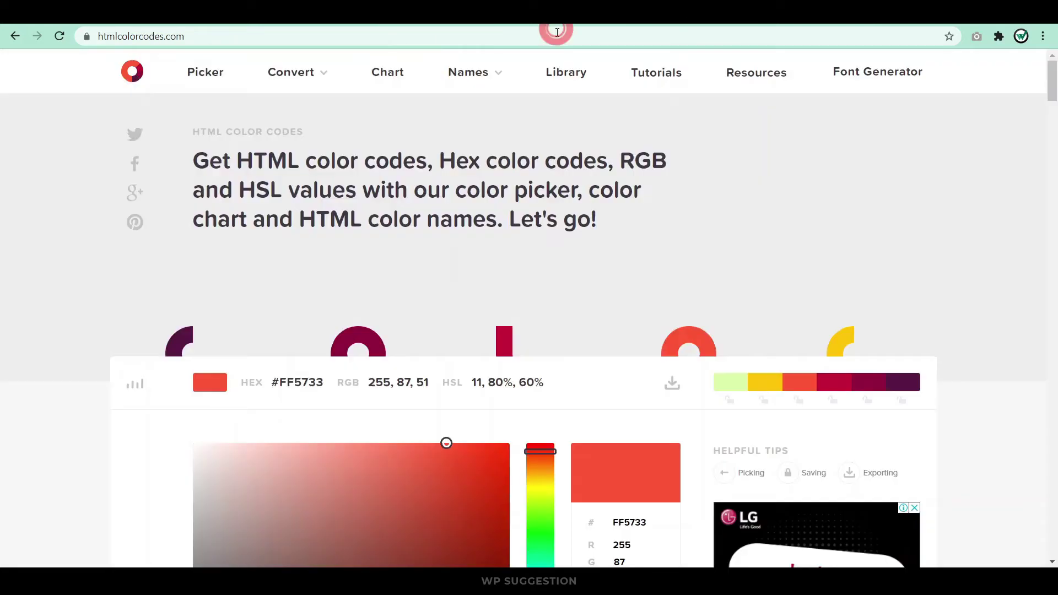
scroll(368, 114, "down", 2)
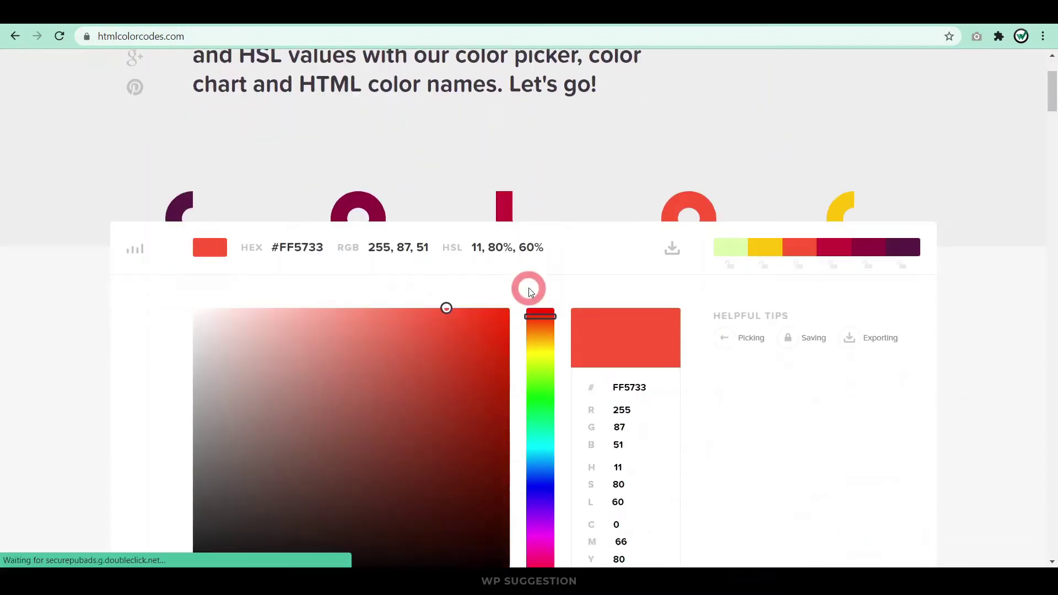
left_click_drag(448, 305, 507, 309)
left_click_drag(272, 245, 319, 242)
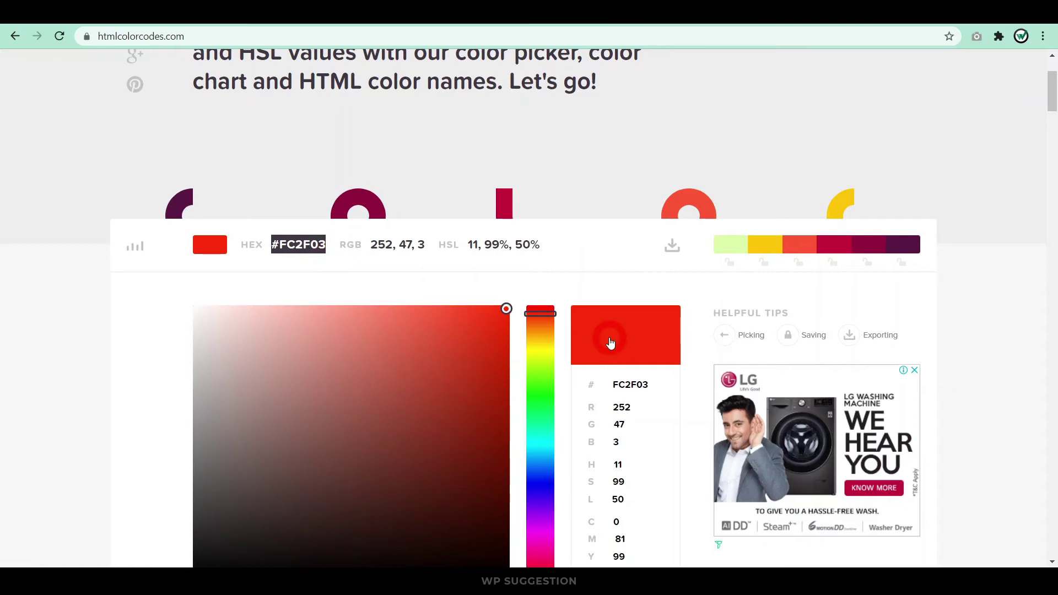
Replace the heading's first gradient colour #f35626 with #FC2F03.
left_click(171, 21)
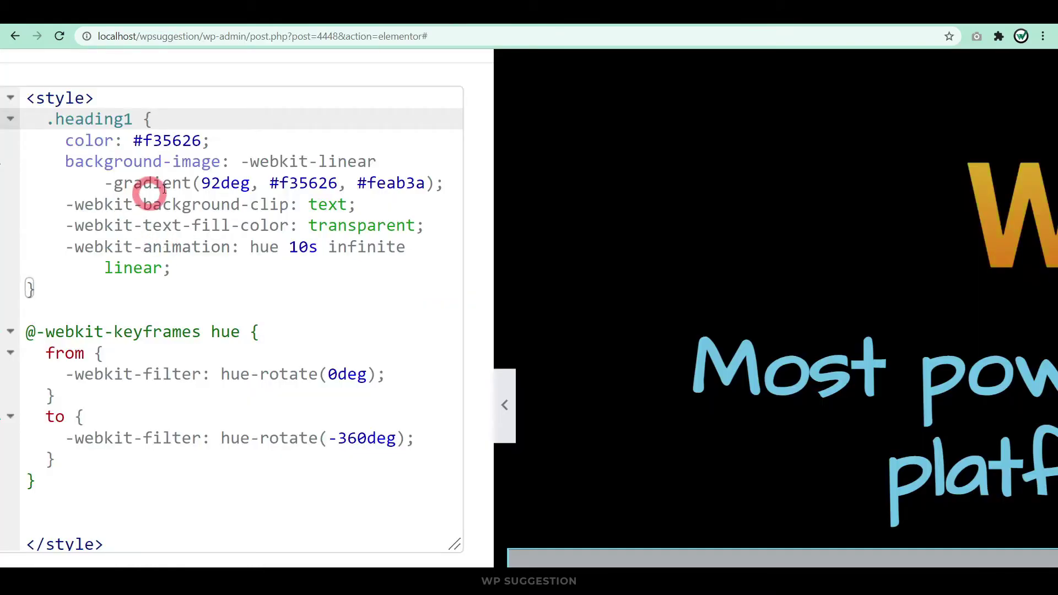
left_click_drag(270, 183, 339, 182)
type("#FC2F03")
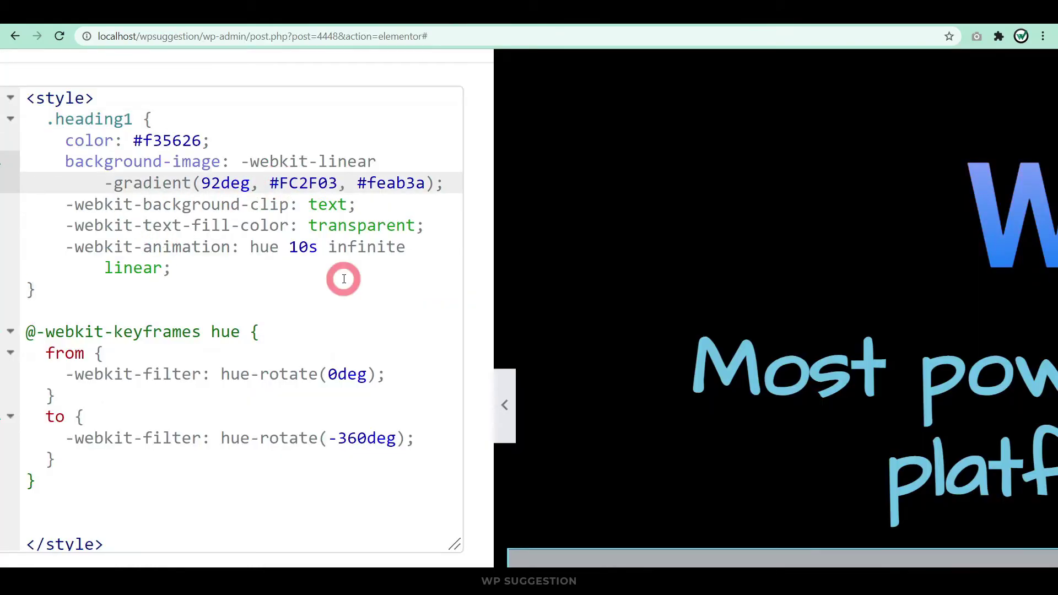
Pick yellow #FCF703 and paste it over the second gradient colour #feab3a.
key("ctrl+Tab")
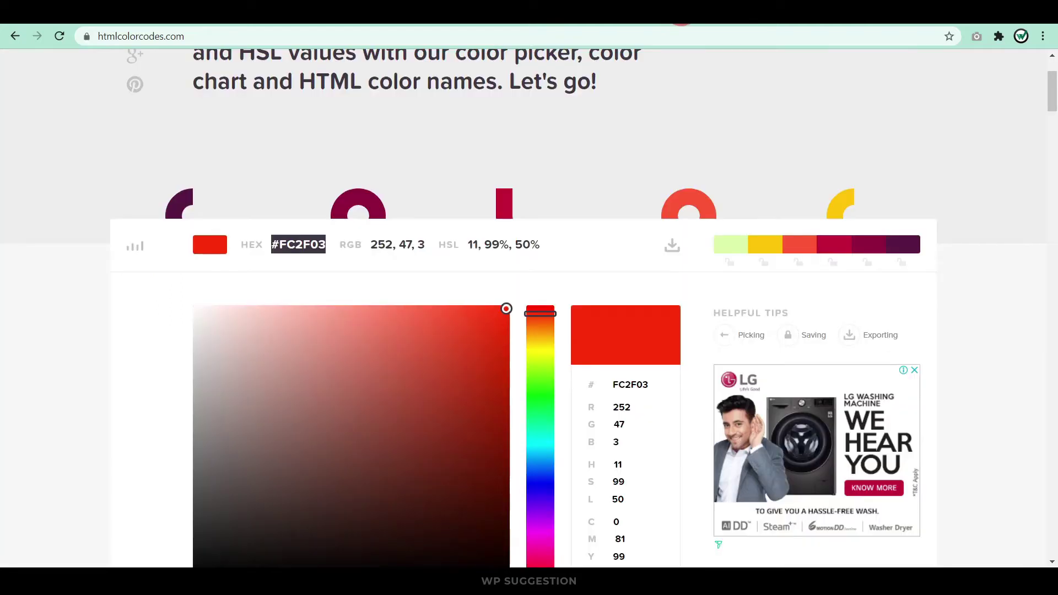
left_click_drag(540, 316, 540, 351)
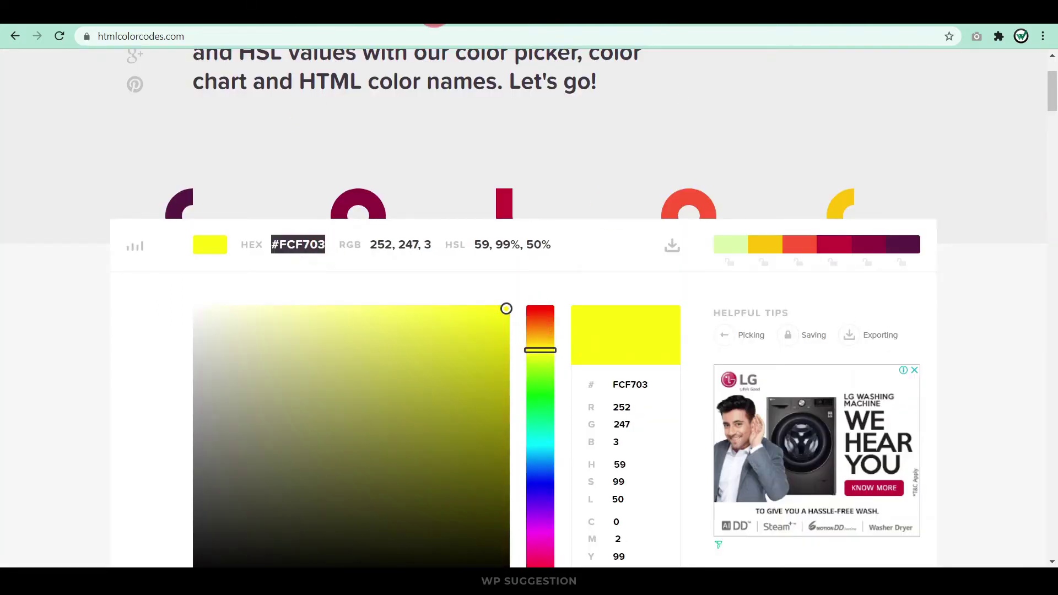
left_click(434, 22)
left_click_drag(358, 183, 426, 183)
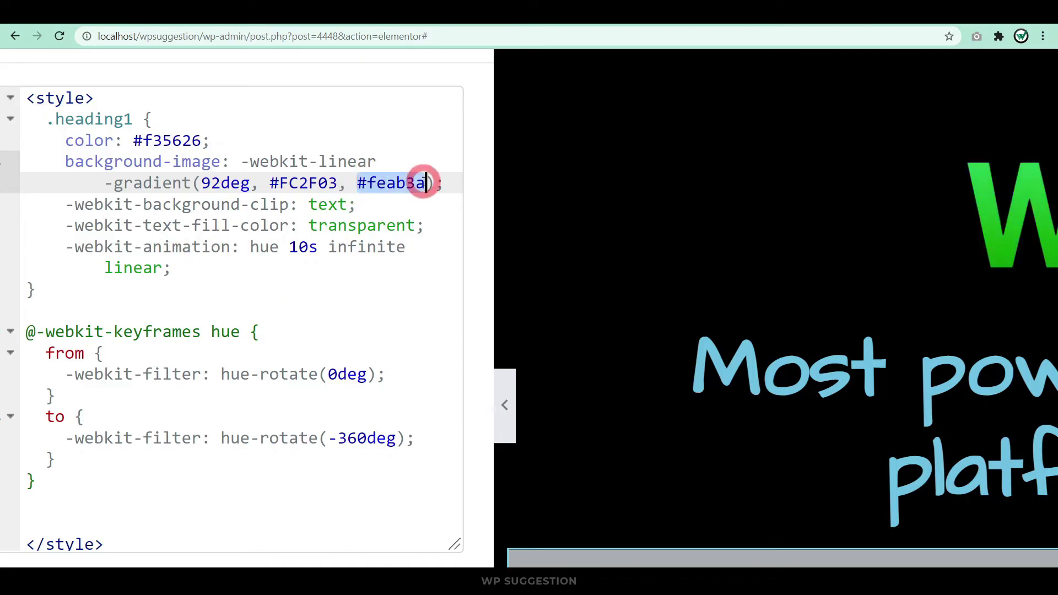
type("#FCF703")
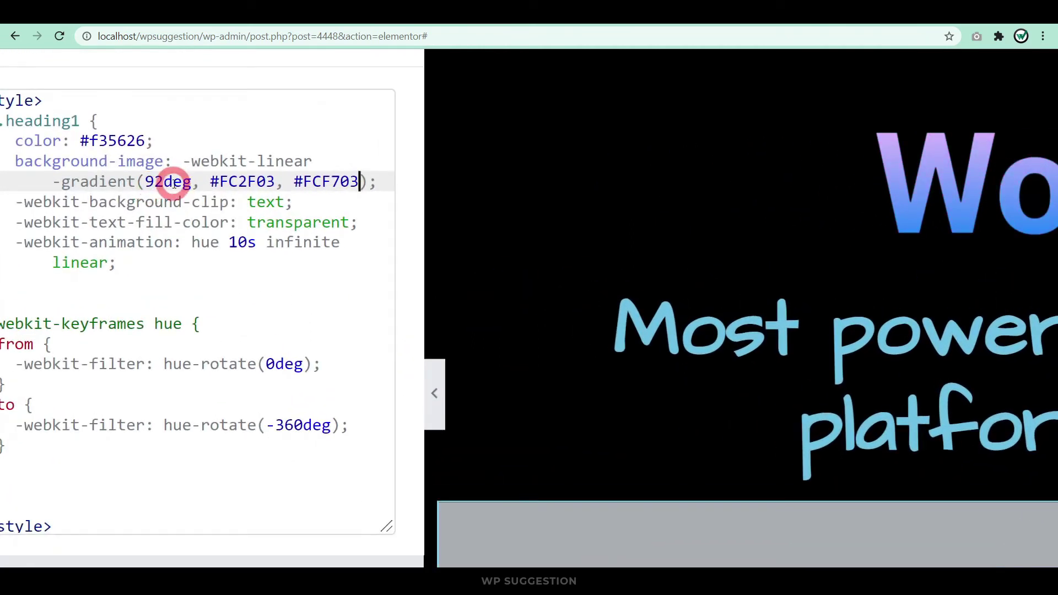
Change the gradient angle from 92deg to 60deg.
key("BackSpace")
key("BackSpace")
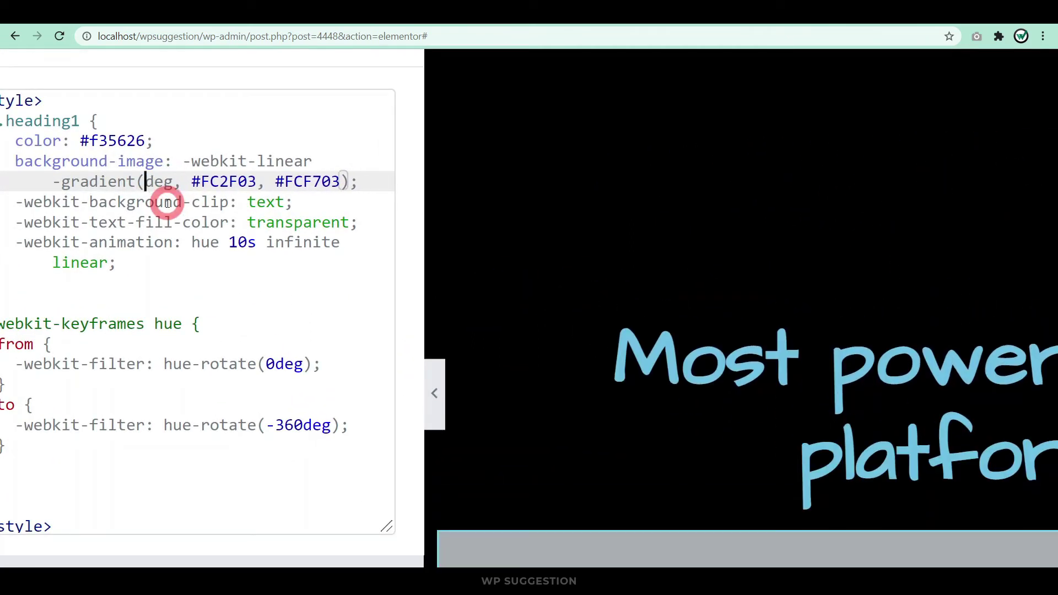
type("60")
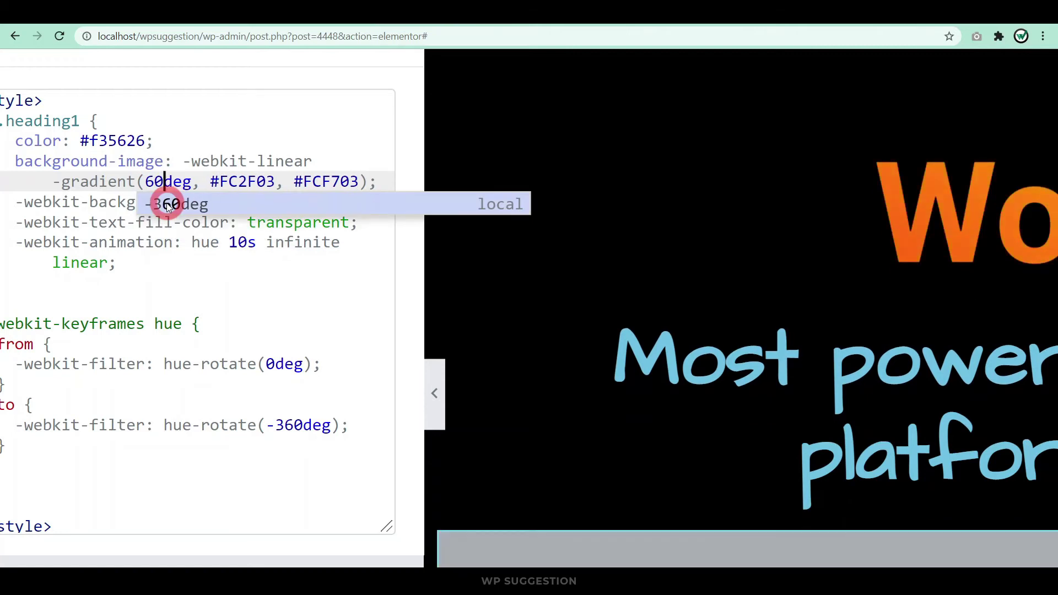
left_click(83, 374)
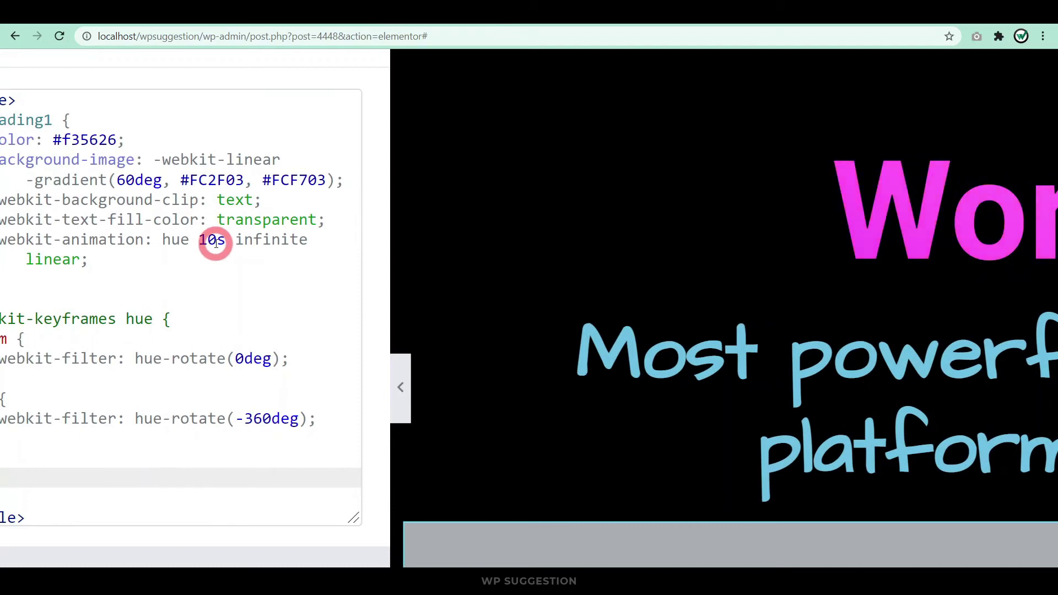
Set the .heading1 hue animation duration on line 7 to 3s, after trying 2s and 500ms.
left_click(217, 240)
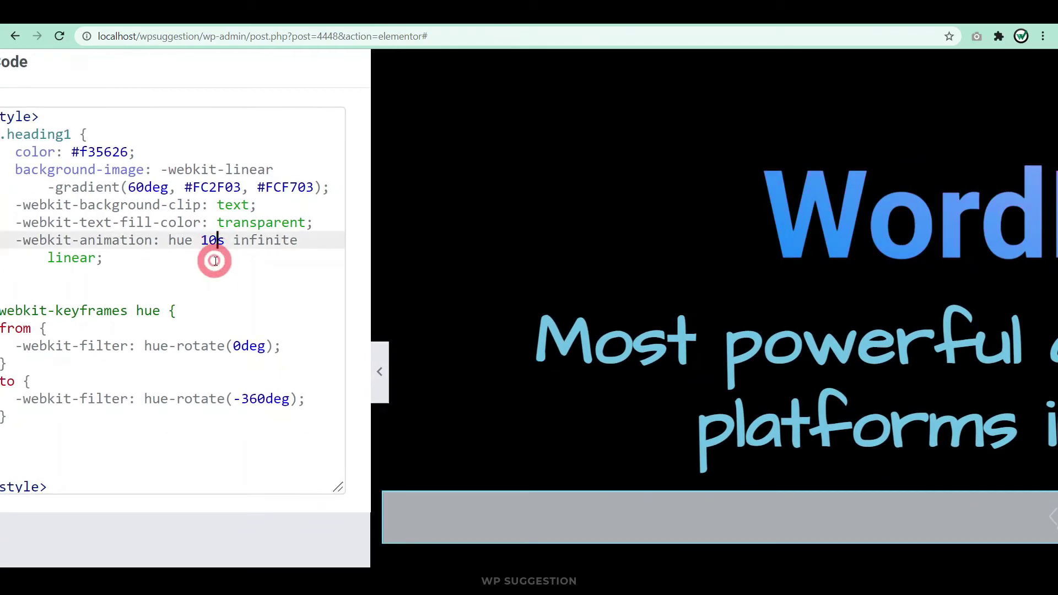
key("BackSpace")
key("BackSpace")
type("2")
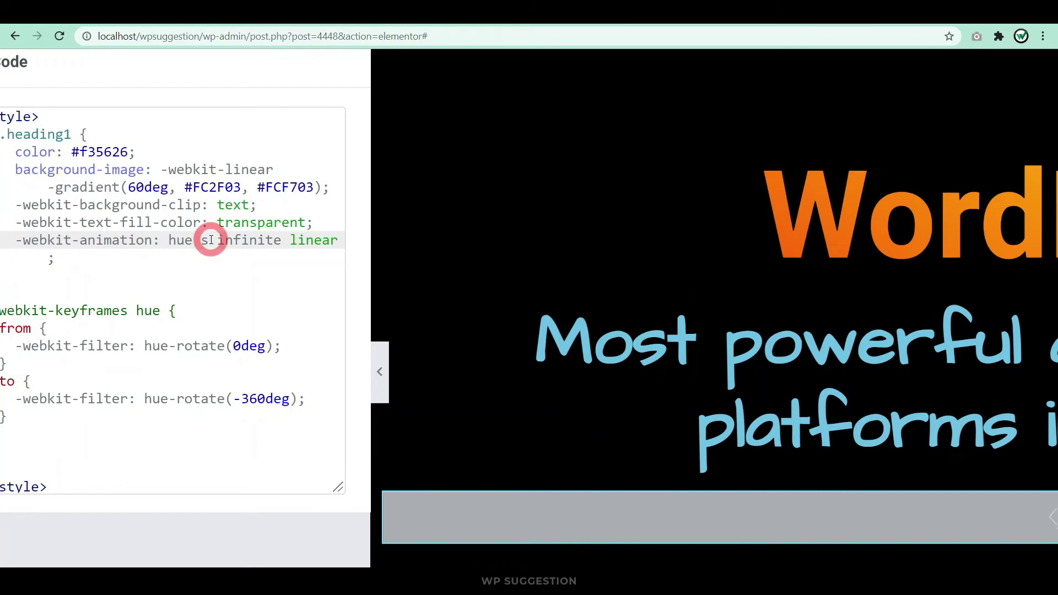
key("Escape")
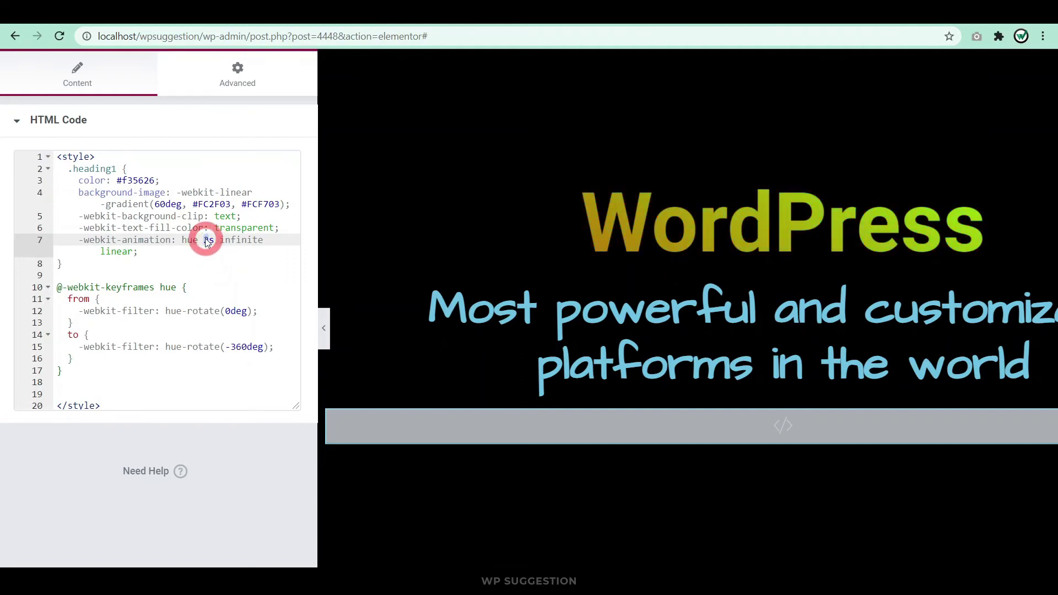
left_click(208, 241)
key("Delete")
type("5")
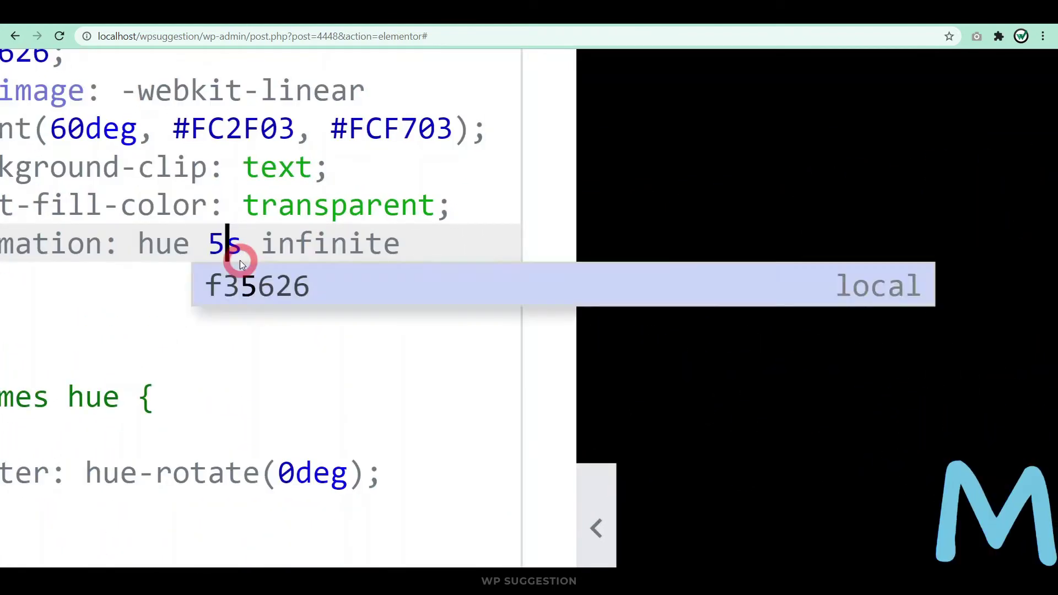
type("00m")
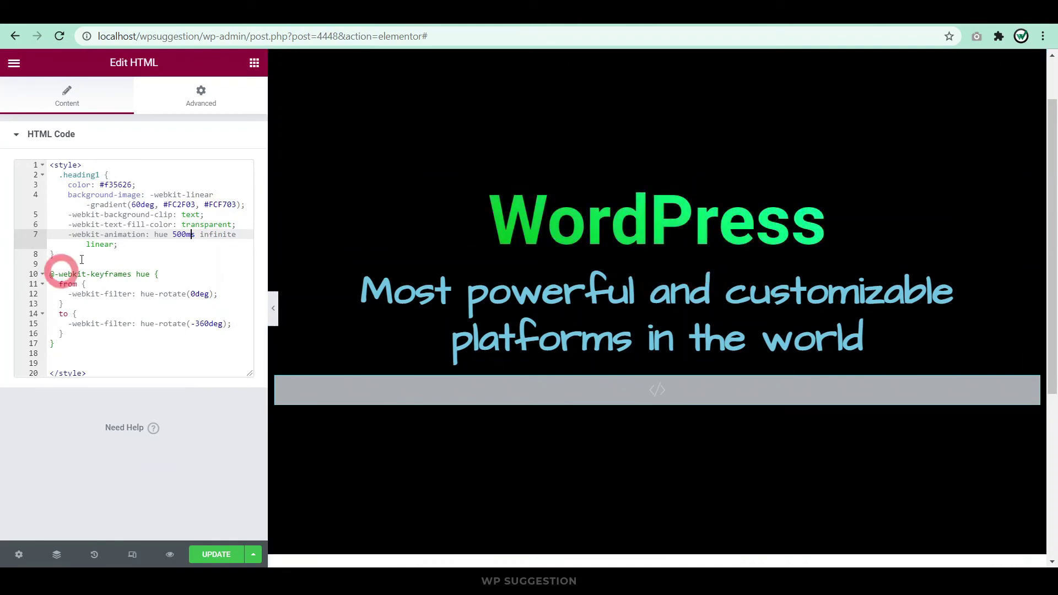
left_click(175, 232)
left_click_drag(187, 234, 174, 234)
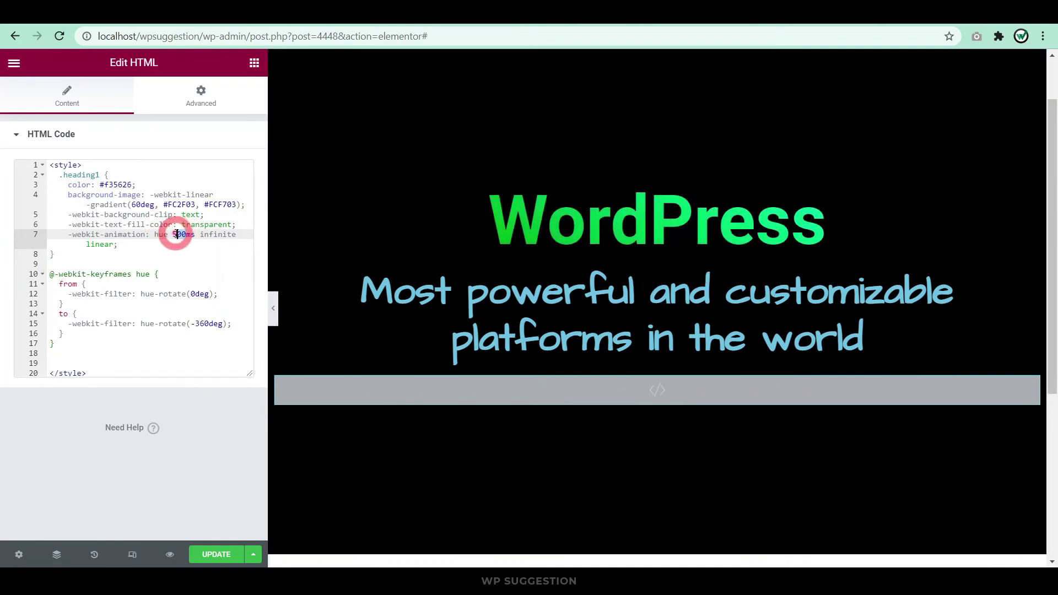
type("3")
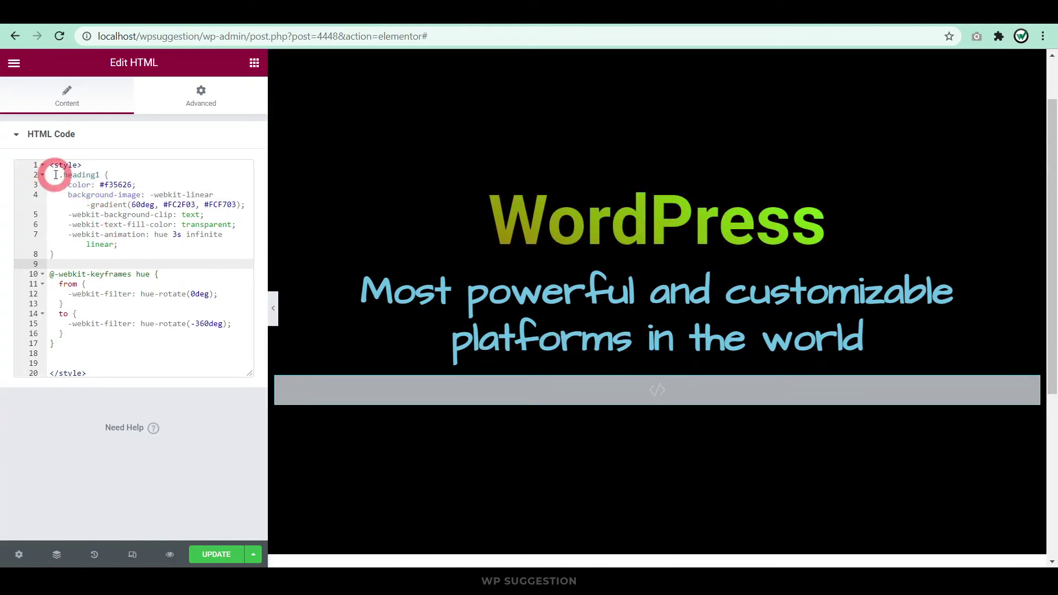
Copy the .heading1 rule and hue keyframes and paste a duplicate below the original.
left_click_drag(56, 175, 129, 344)
key("ctrl+c")
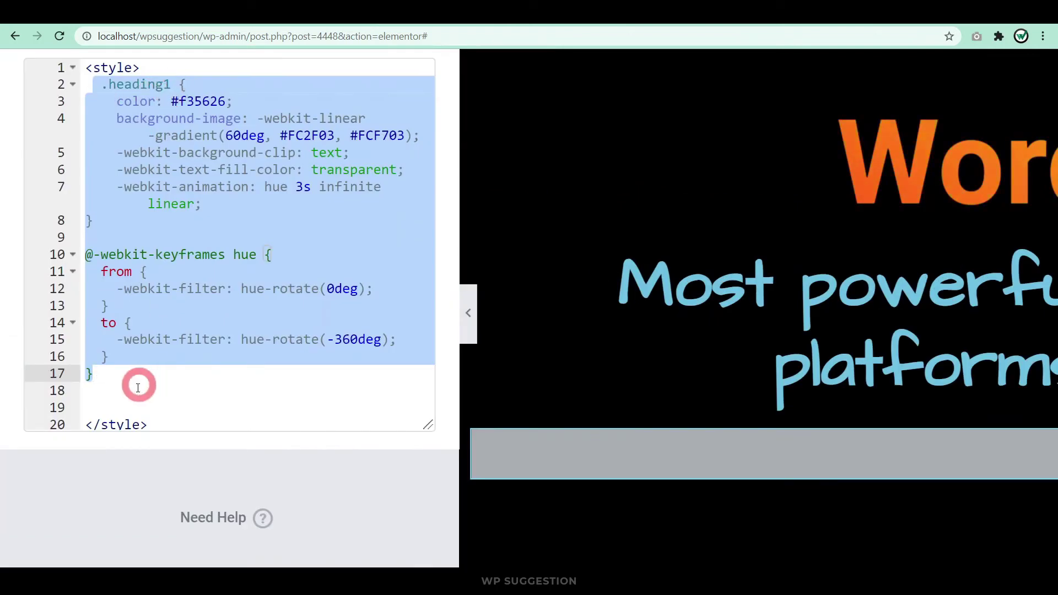
left_click_drag(112, 376, 112, 377)
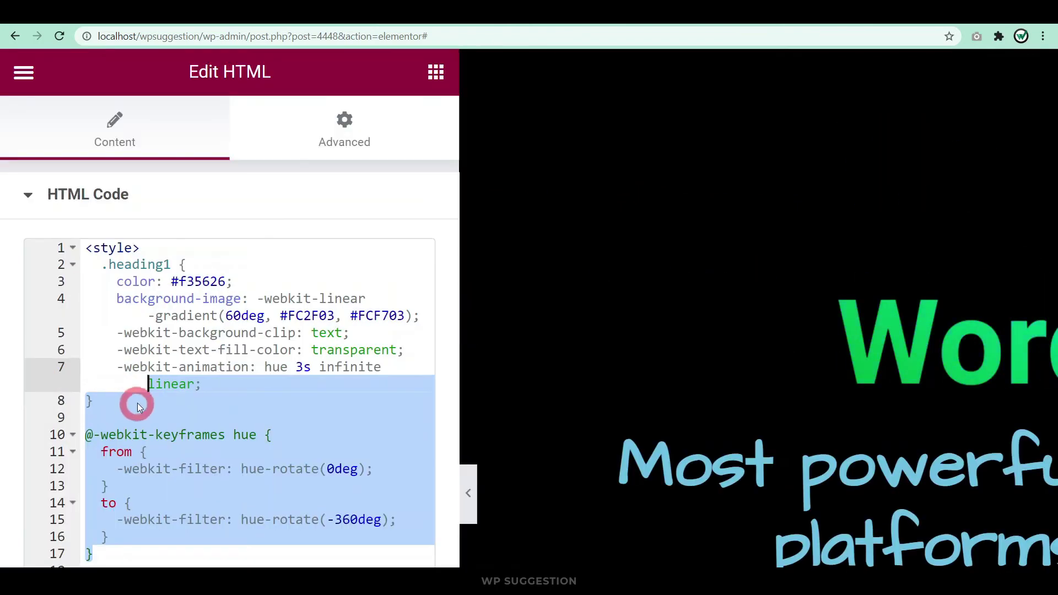
scroll(137, 402, "down", 4)
scroll(112, 347, "down", 3)
left_click(109, 230)
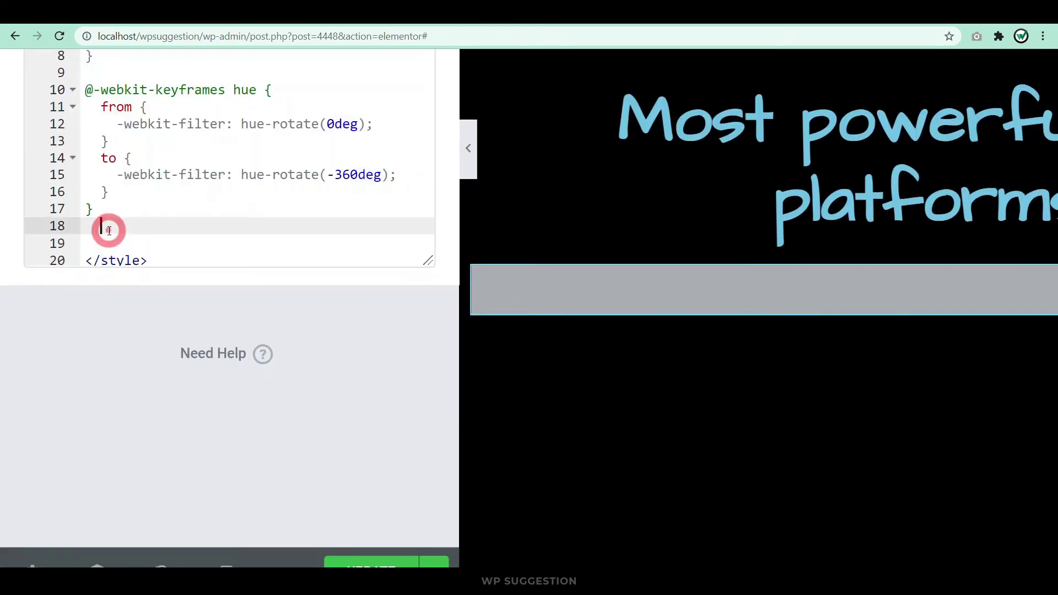
key("Return")
key("Return")
key("ctrl+v")
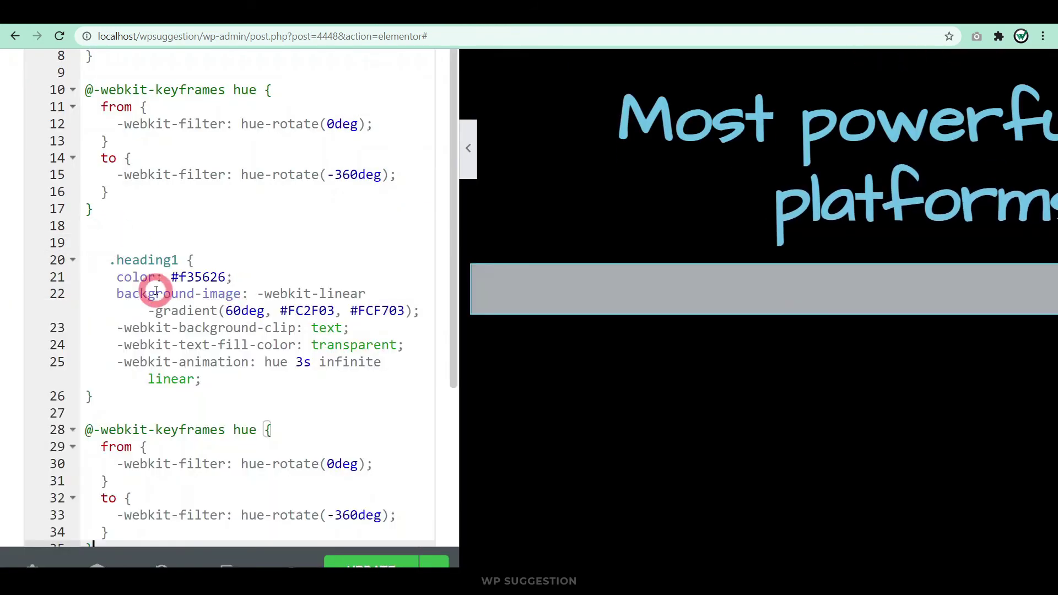
key("ctrl+0")
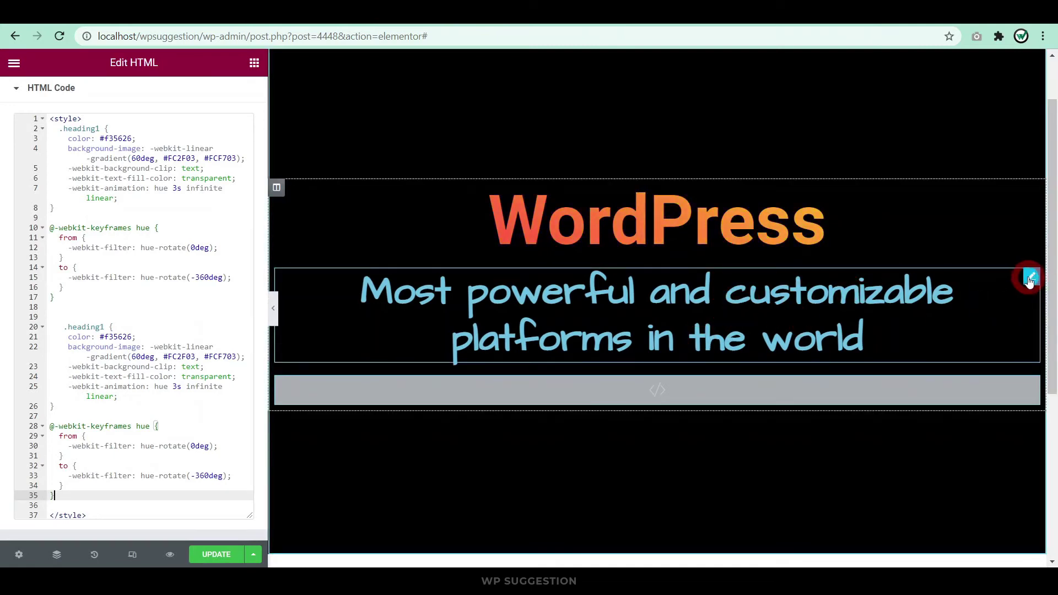
Enter heading2 as the subheading's CSS class in its Advanced settings.
left_click(1031, 278)
left_click(223, 93)
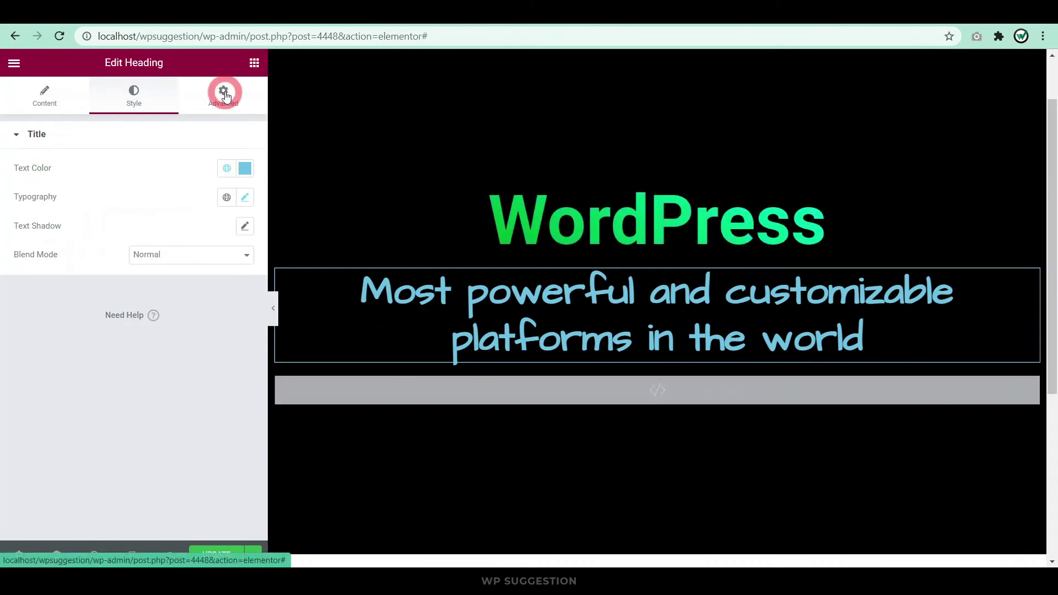
scroll(97, 327, "down", 3)
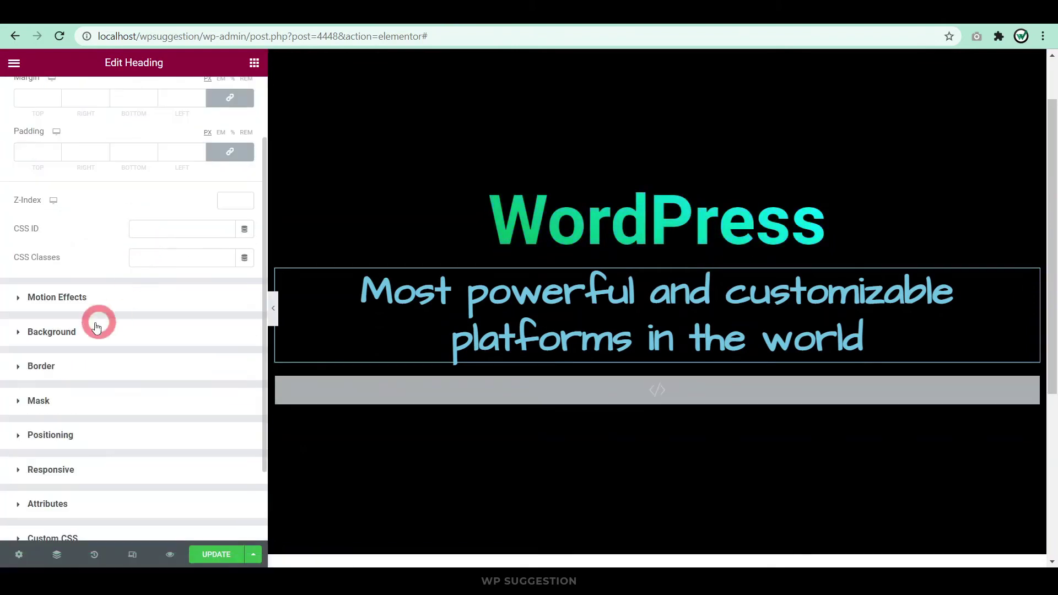
left_click(177, 252)
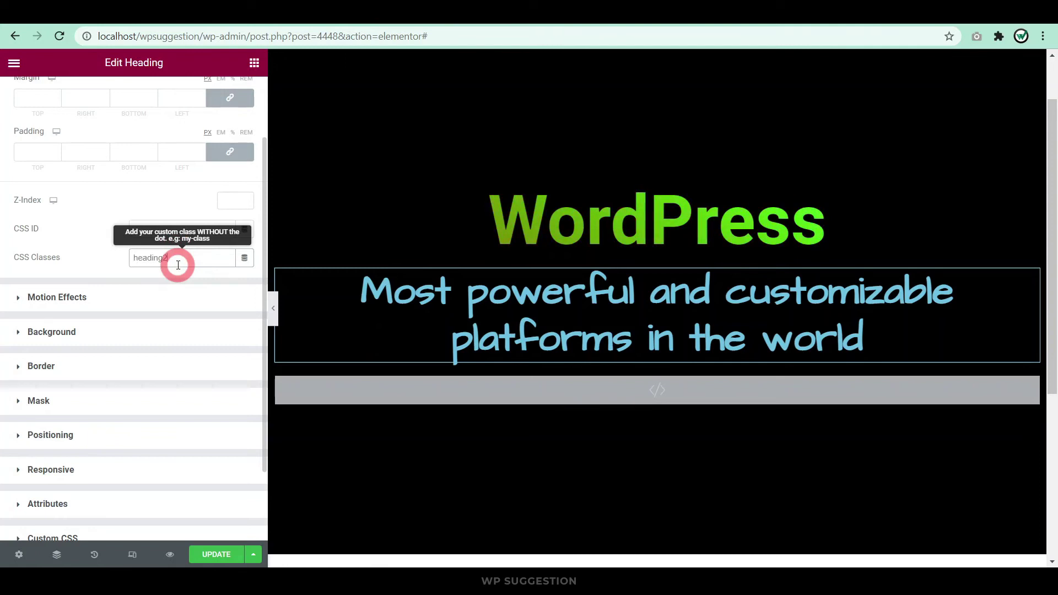
left_click_drag(178, 265, 100, 273)
Rename the duplicated .heading1 selector to .heading2.
left_click(548, 387)
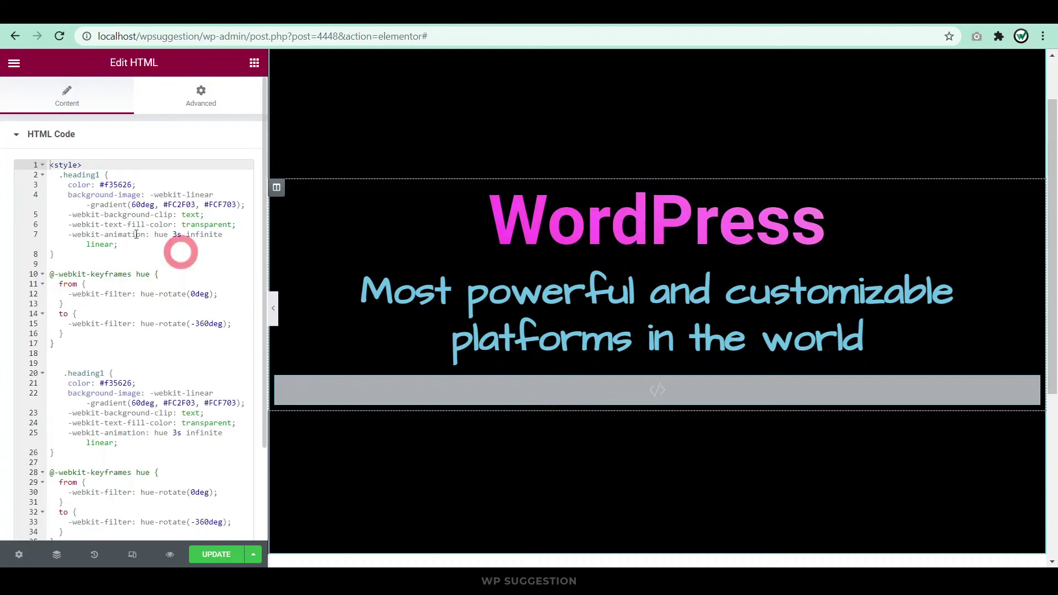
scroll(224, 266, "down", 2)
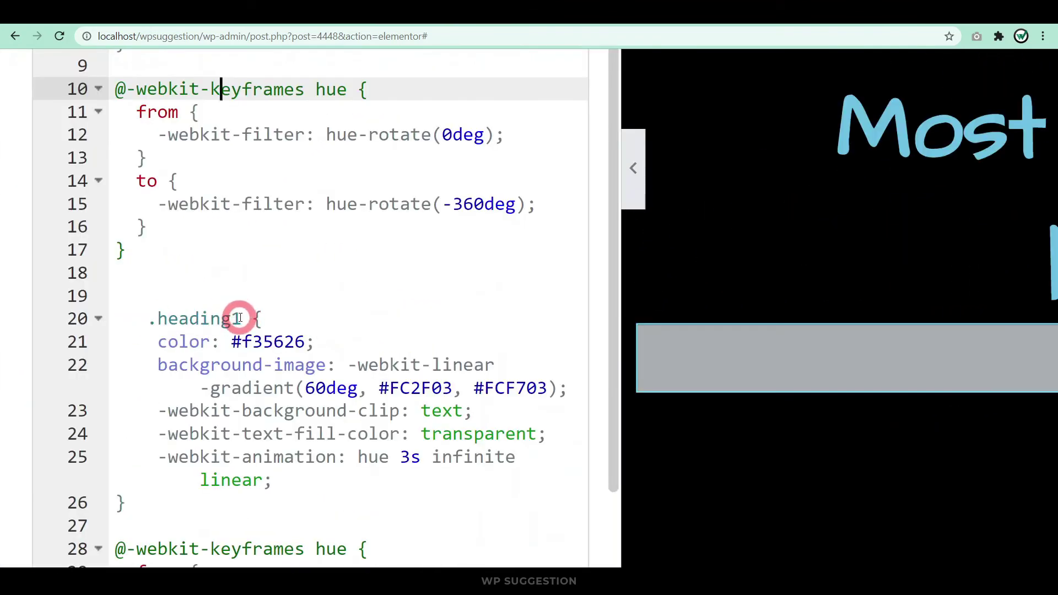
left_click(240, 318)
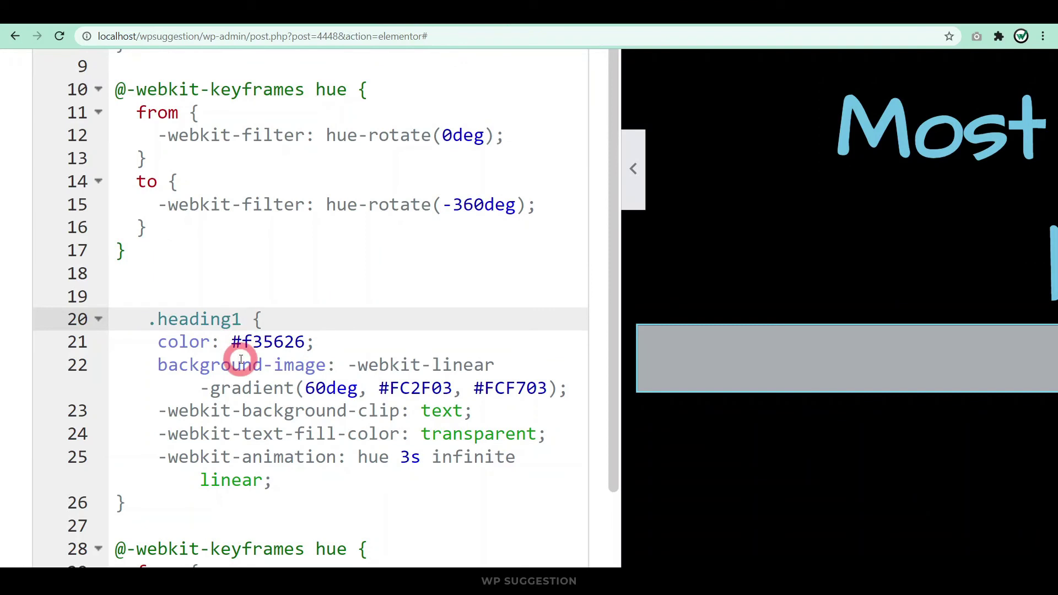
key("BackSpace")
type("2")
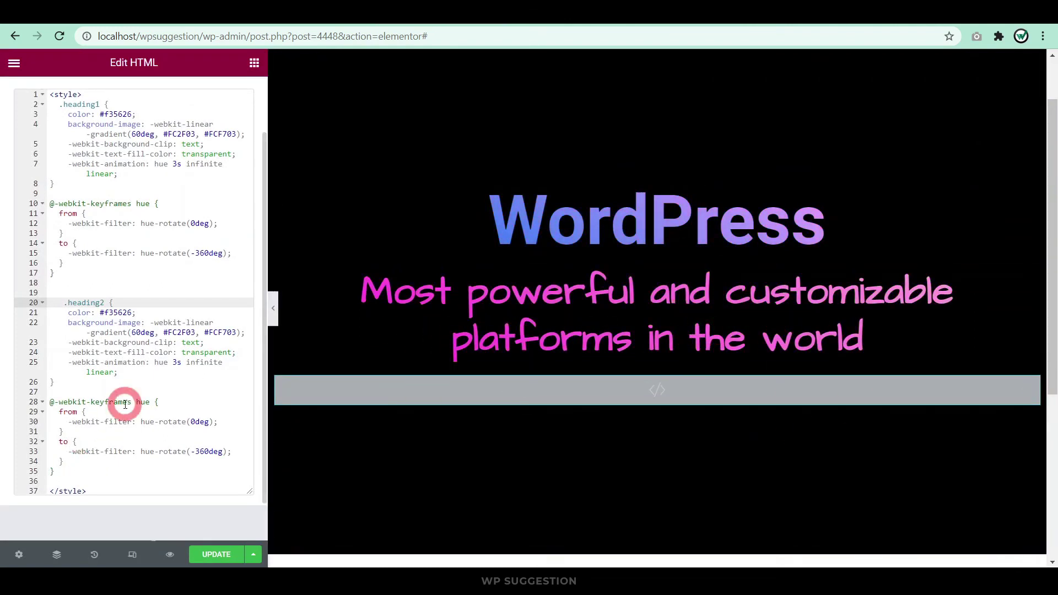
Change the .heading2 animation from 3s to 1s and collapse the panel to preview.
scroll(125, 402, "down", 1)
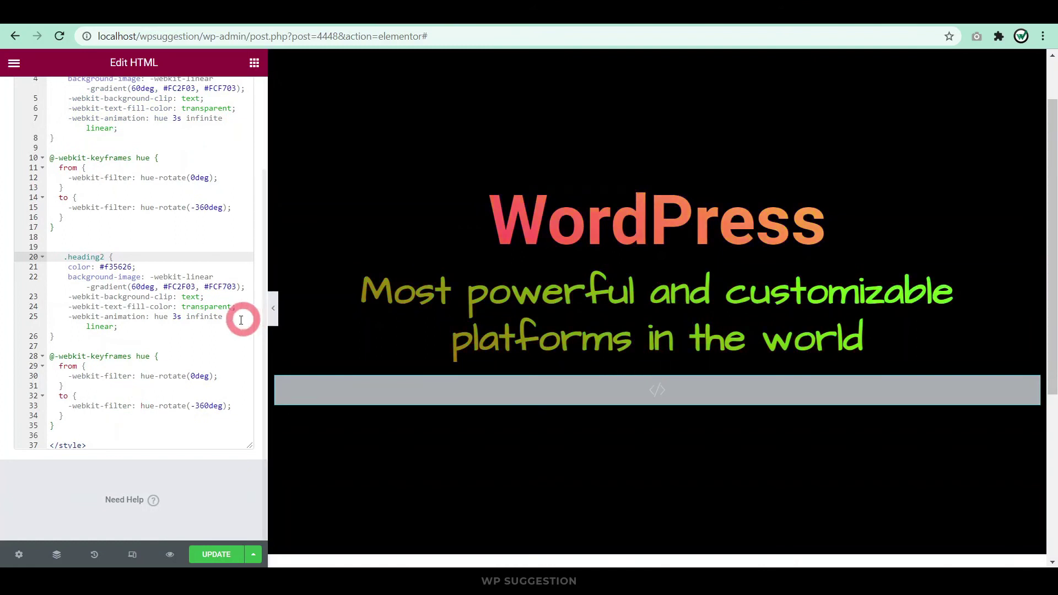
left_click(178, 315)
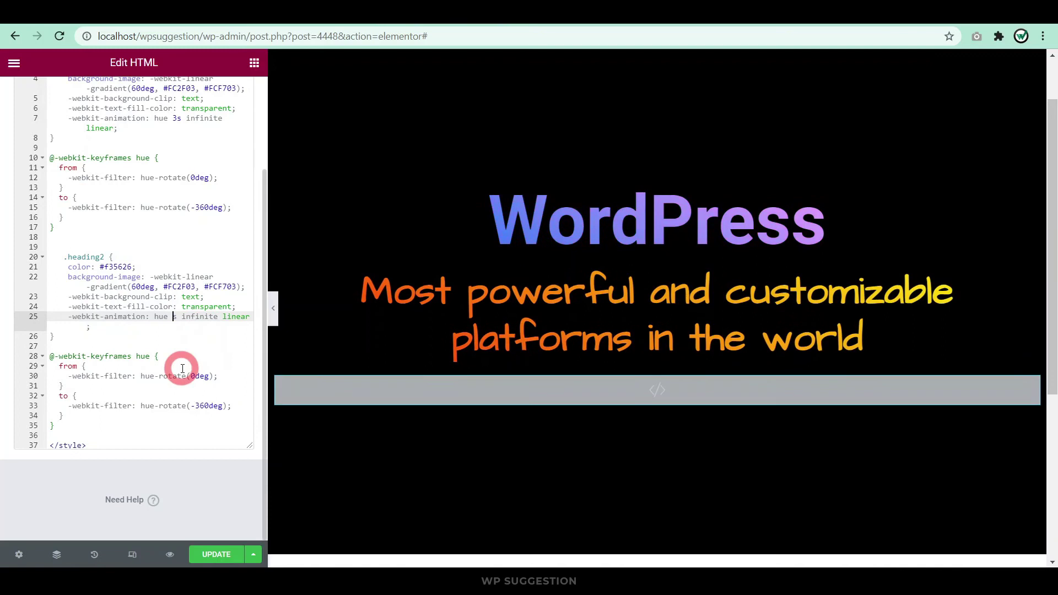
key("BackSpace")
type("1")
left_click(164, 437)
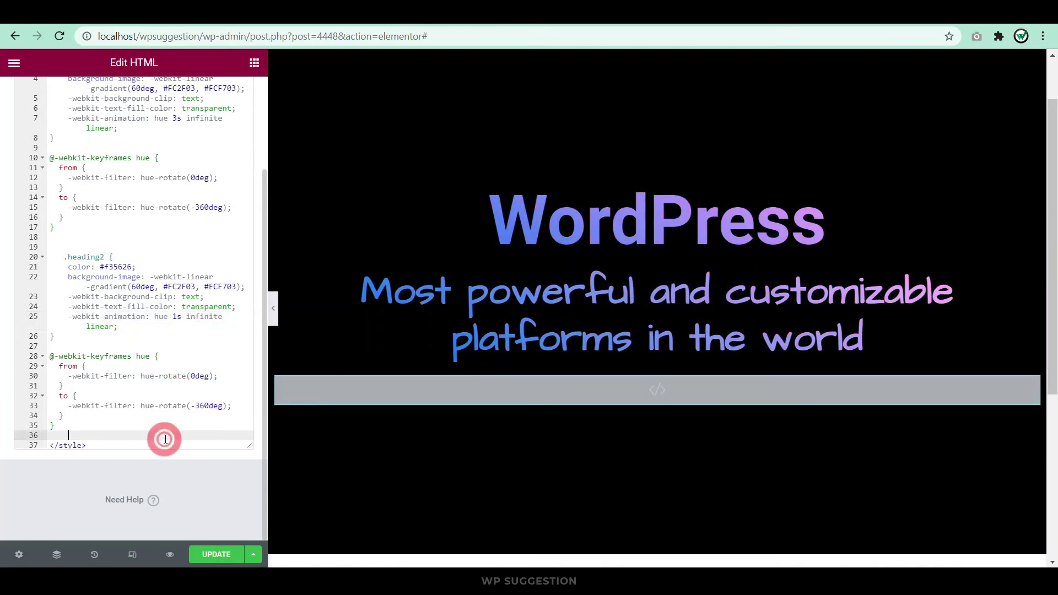
left_click(142, 286)
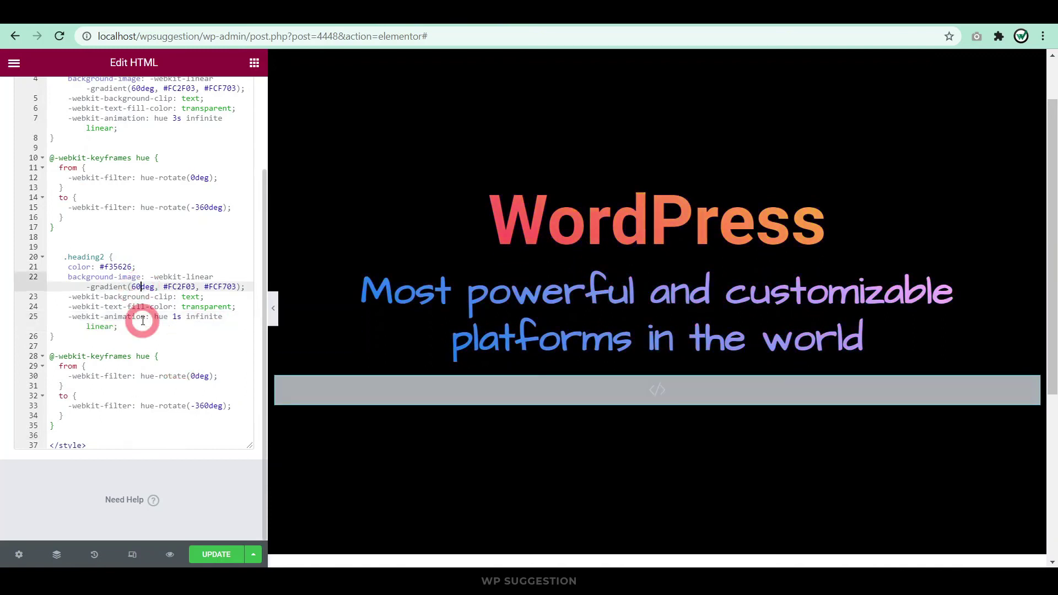
left_click(273, 308)
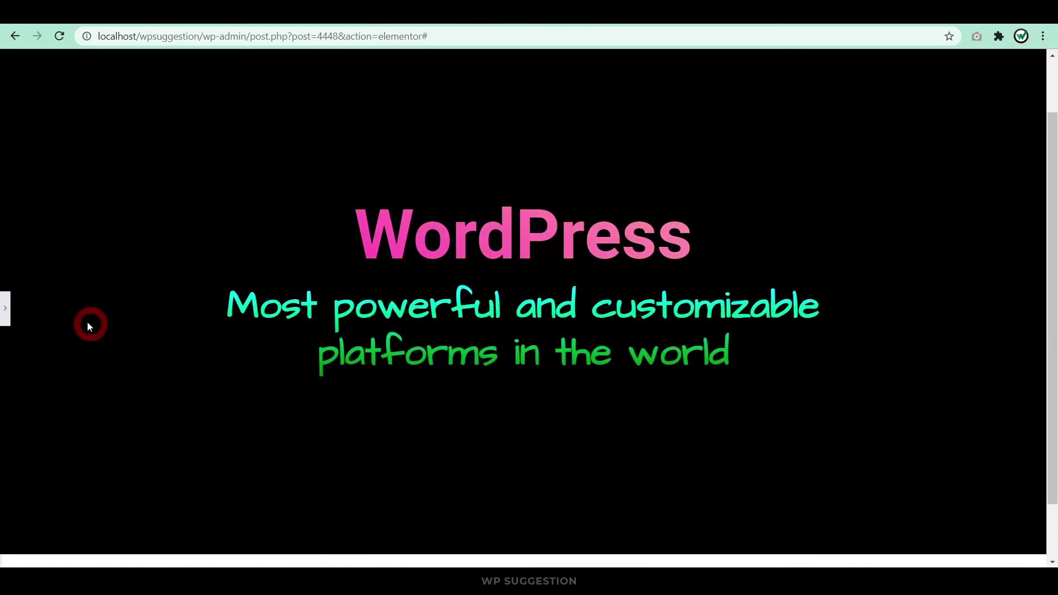
Reopen the Elementor panel and scroll back up through the HTML code.
left_click(5, 308)
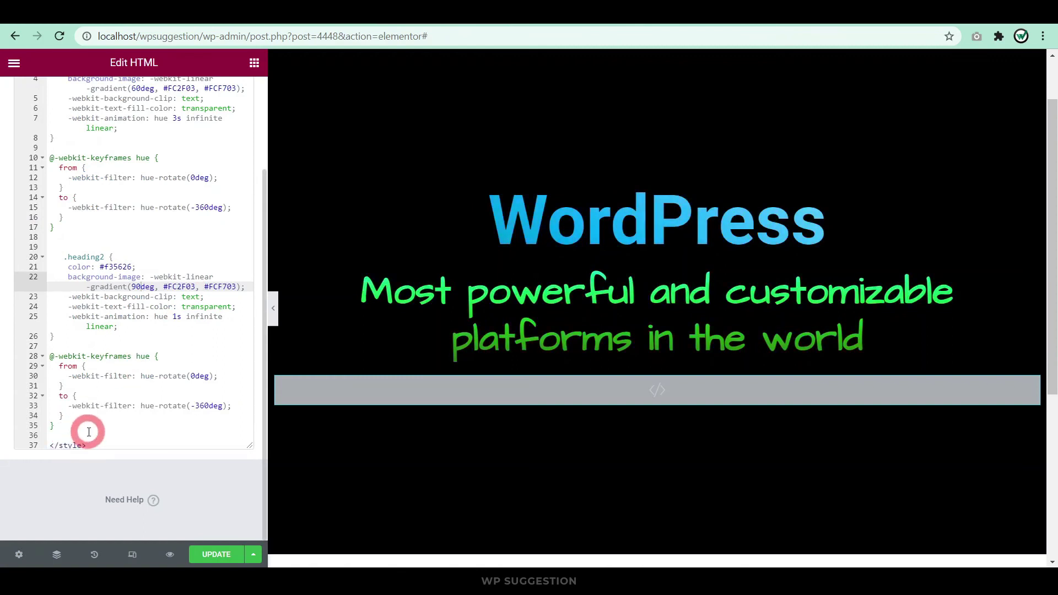
scroll(75, 423, "up", 2)
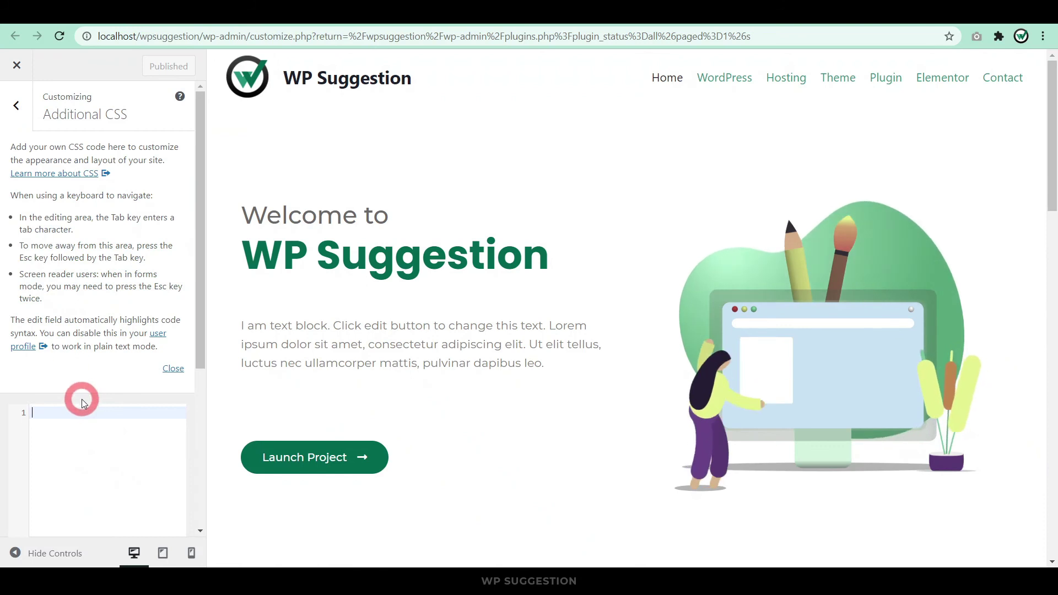
Copy all of the HTML widget's code in the Elementor editor.
scroll(83, 386, "down", 2)
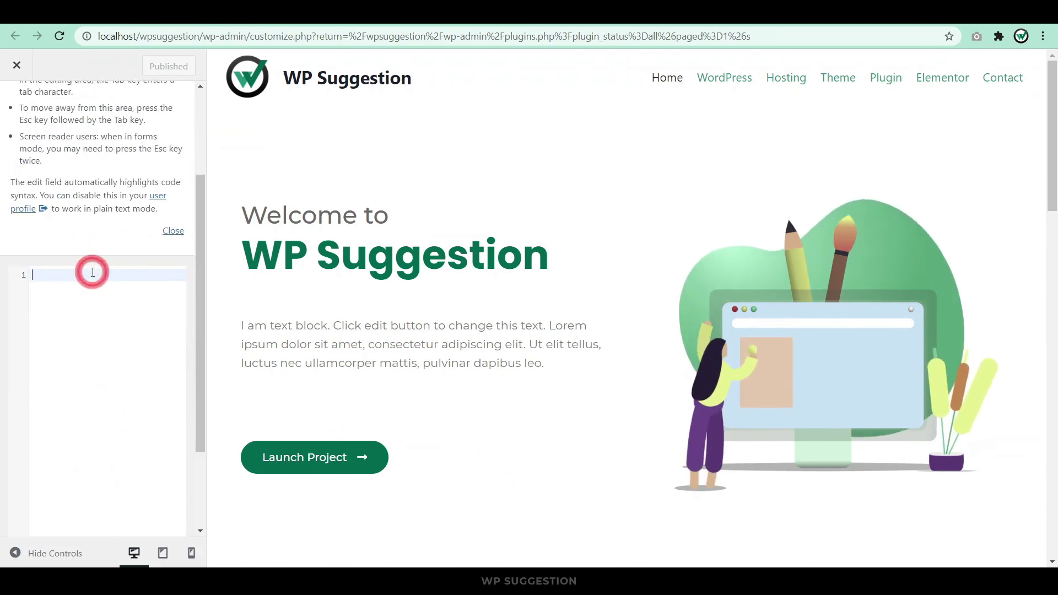
left_click(495, 14)
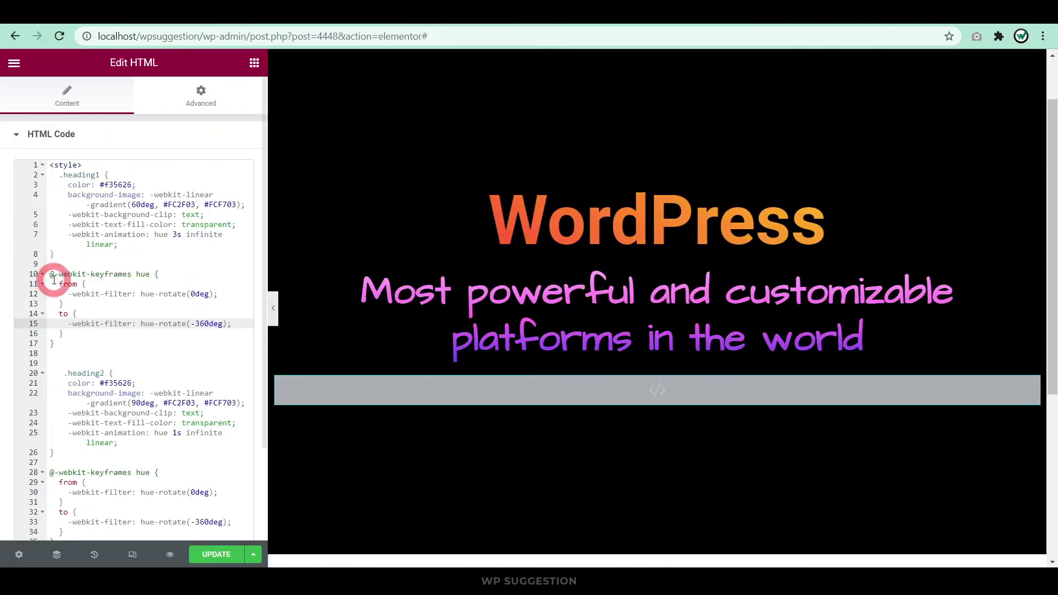
left_click(56, 174)
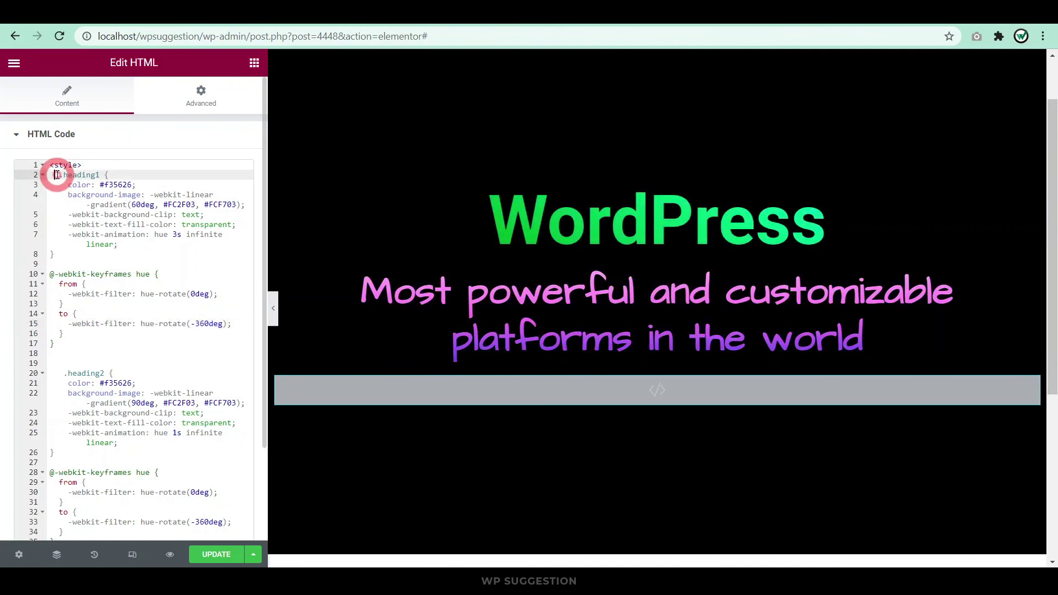
left_click(50, 165)
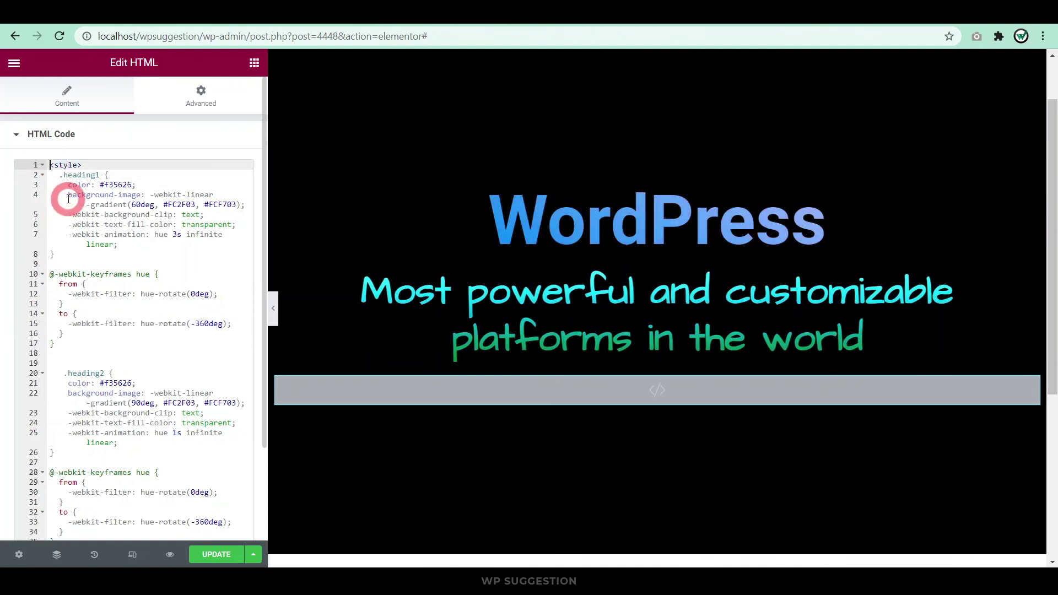
key("ctrl+a")
key("ctrl+Tab")
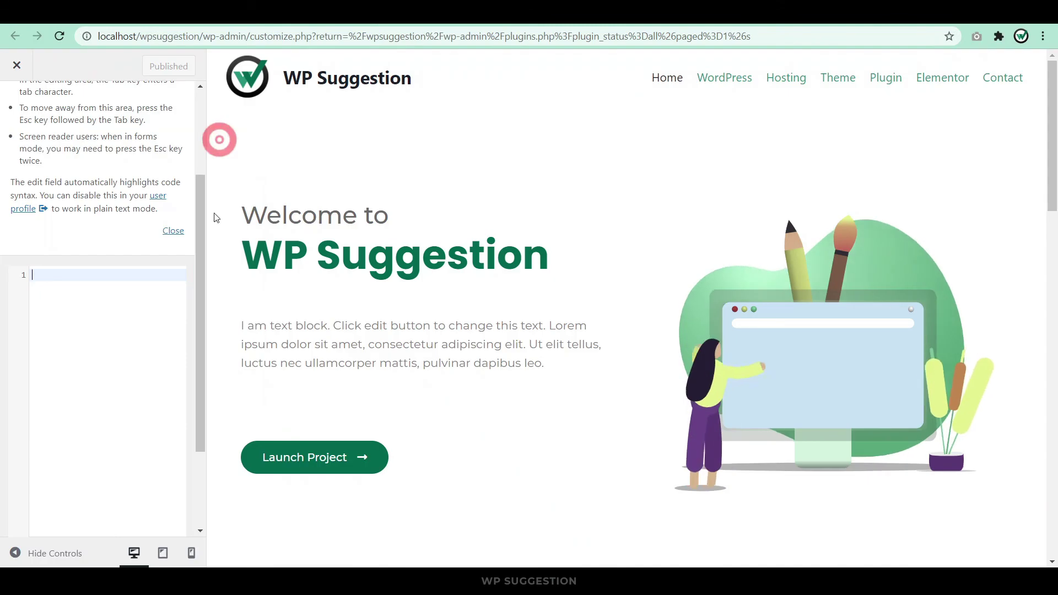
Paste the code into Additional CSS, remove the <style> and </style> tags, and publish.
left_click(70, 269)
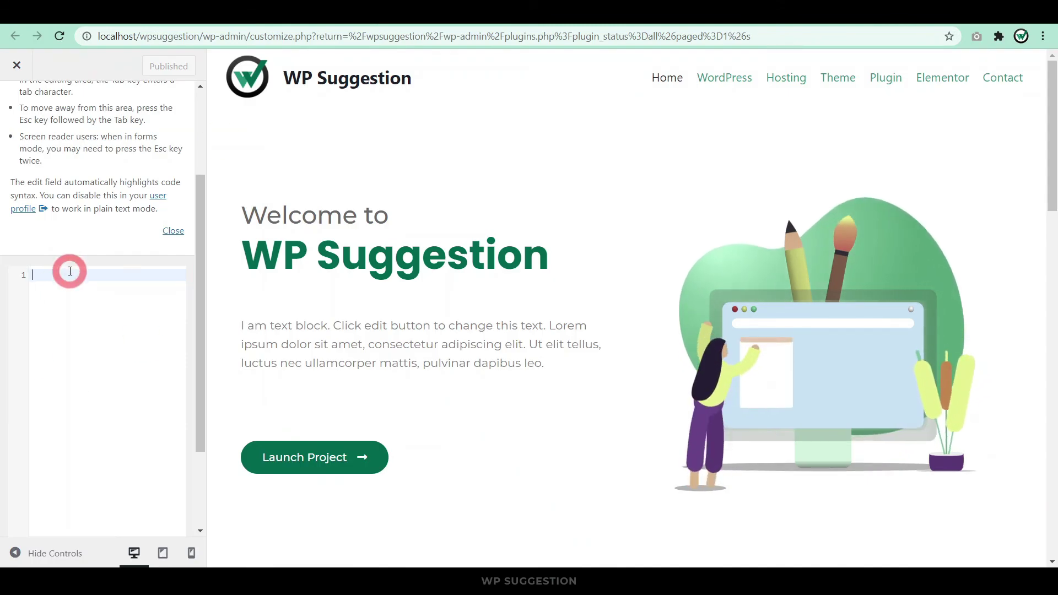
key("ctrl+v")
scroll(77, 253, "up", 10)
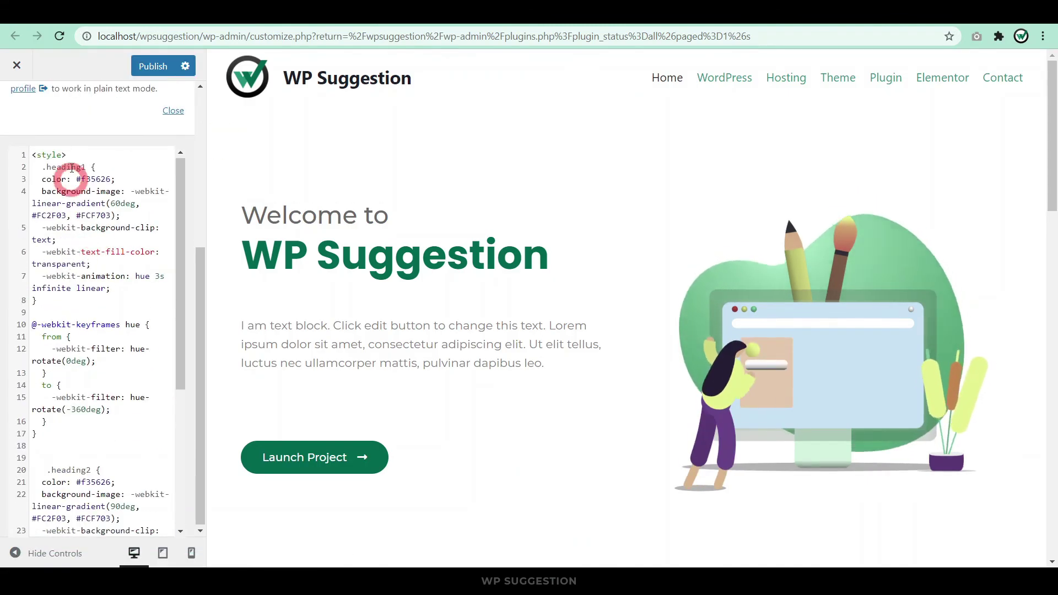
key("BackSpace")
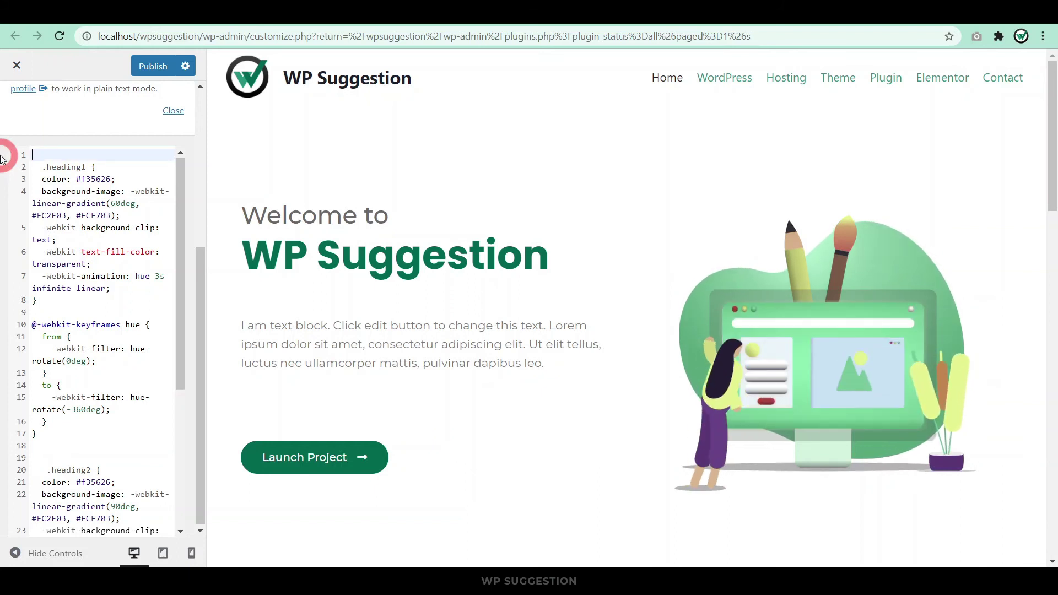
left_click_drag(174, 253, 171, 557)
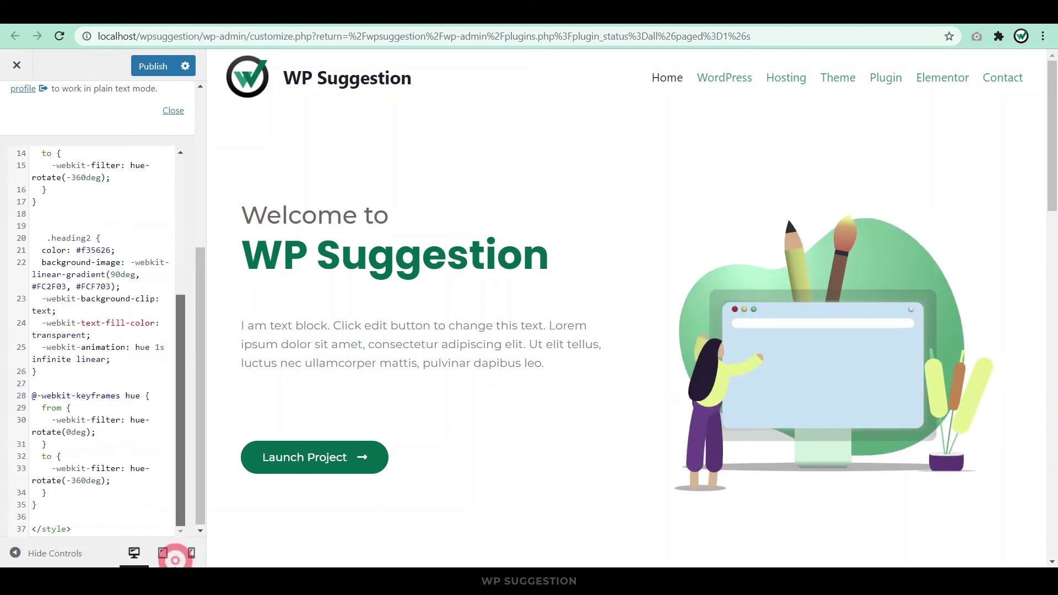
left_click_drag(90, 528, 2, 528)
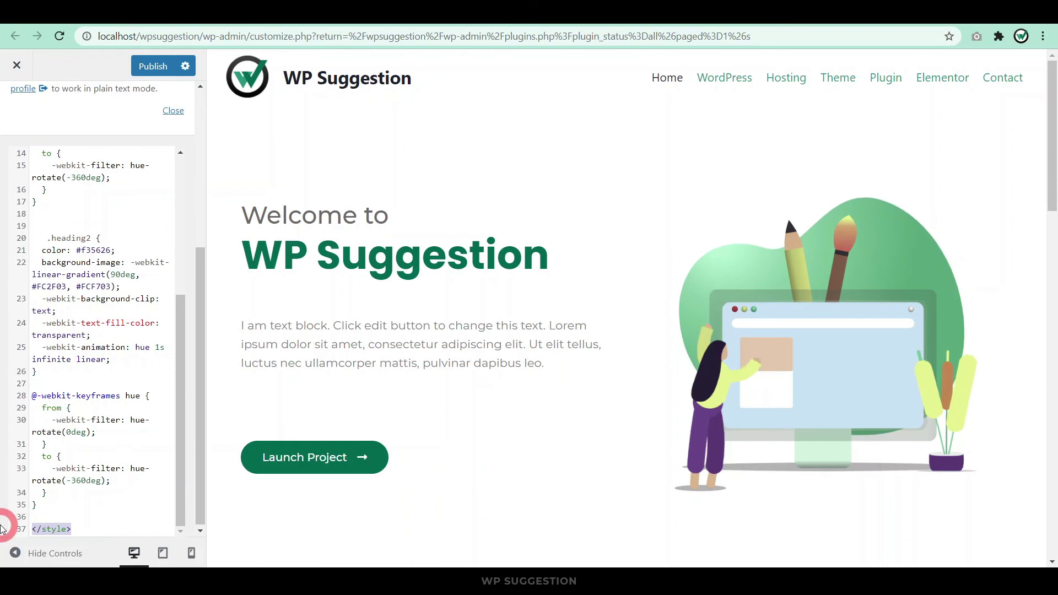
key("BackSpace")
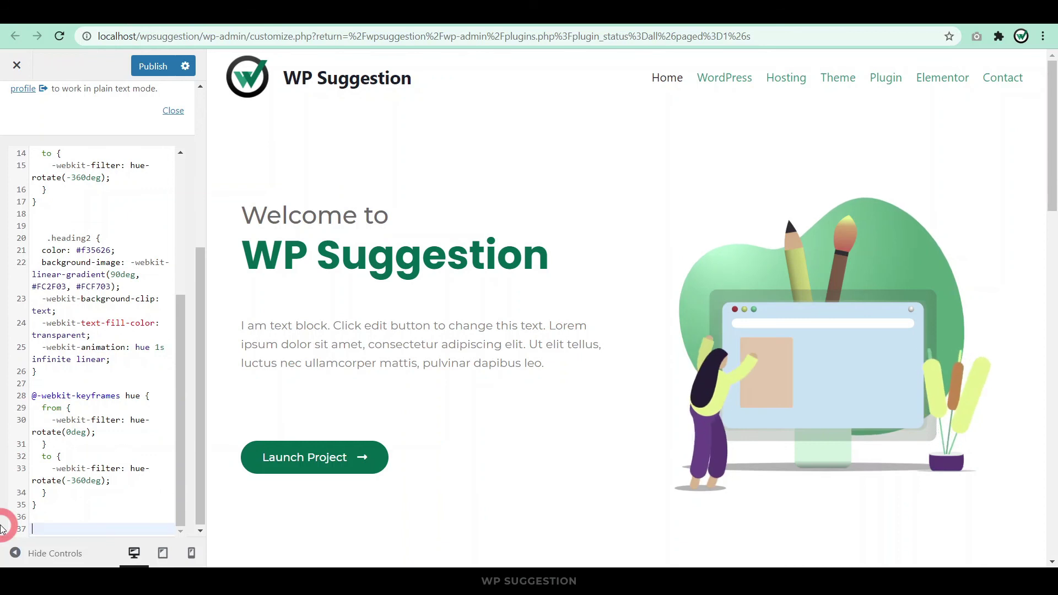
left_click(153, 67)
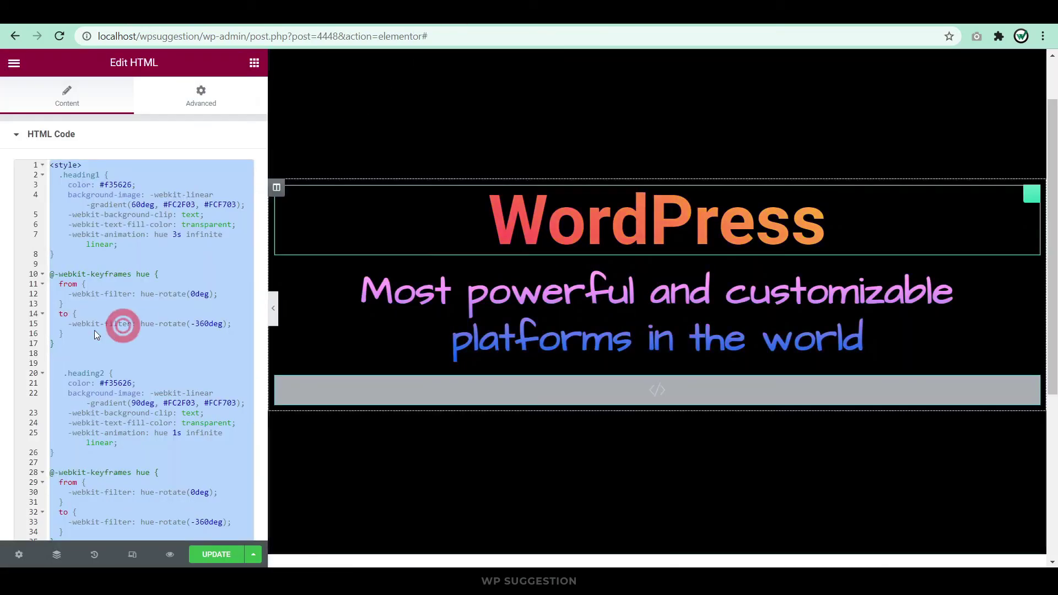
left_click(478, 396)
Delete the HTML code widget, update and reload the page, then preview the animated headings.
right_click(1034, 385)
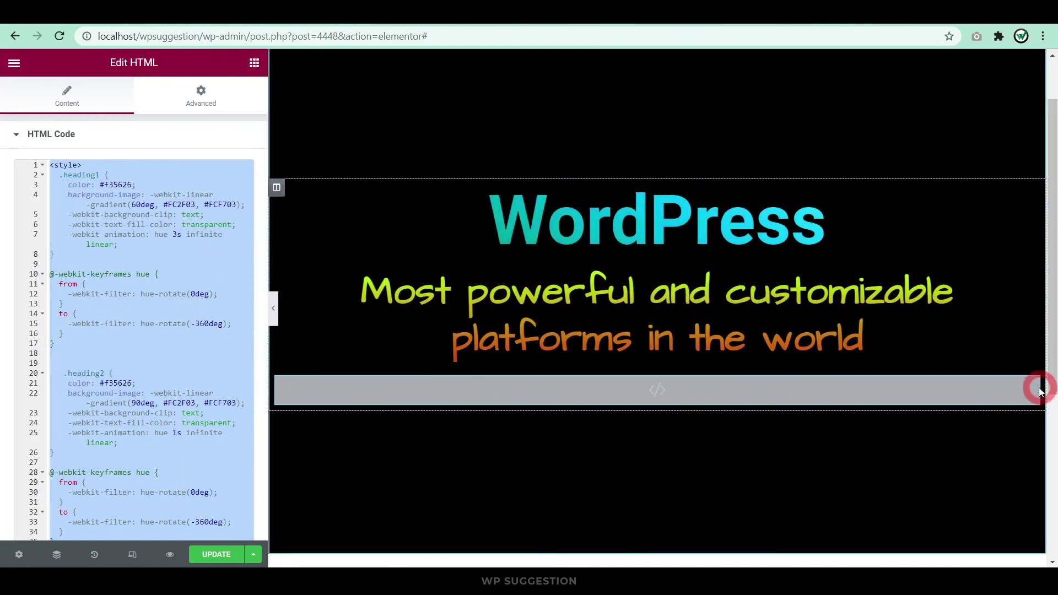
left_click(950, 553)
left_click(133, 546)
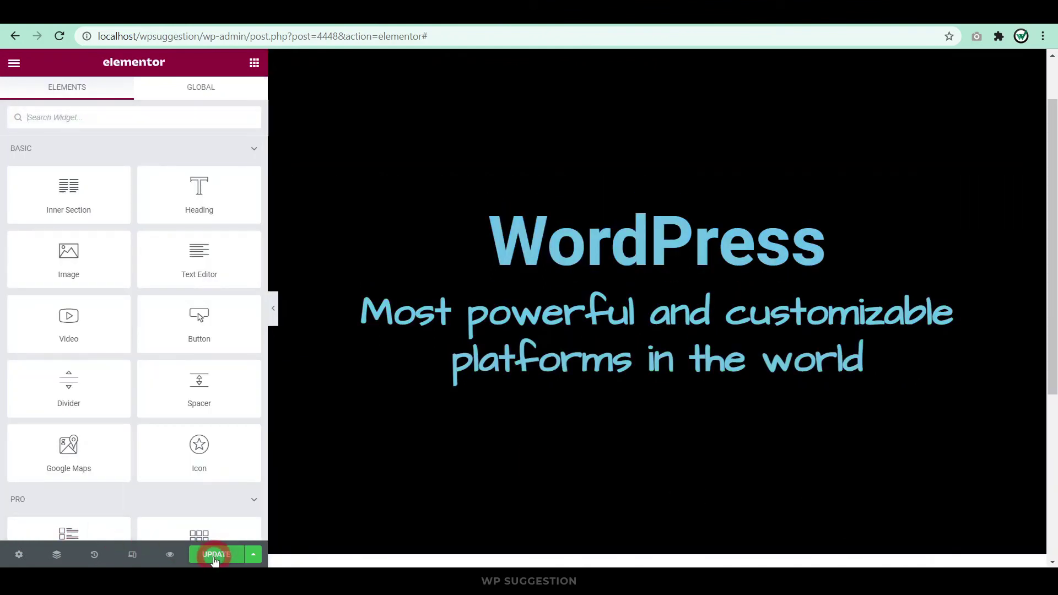
left_click(533, 240)
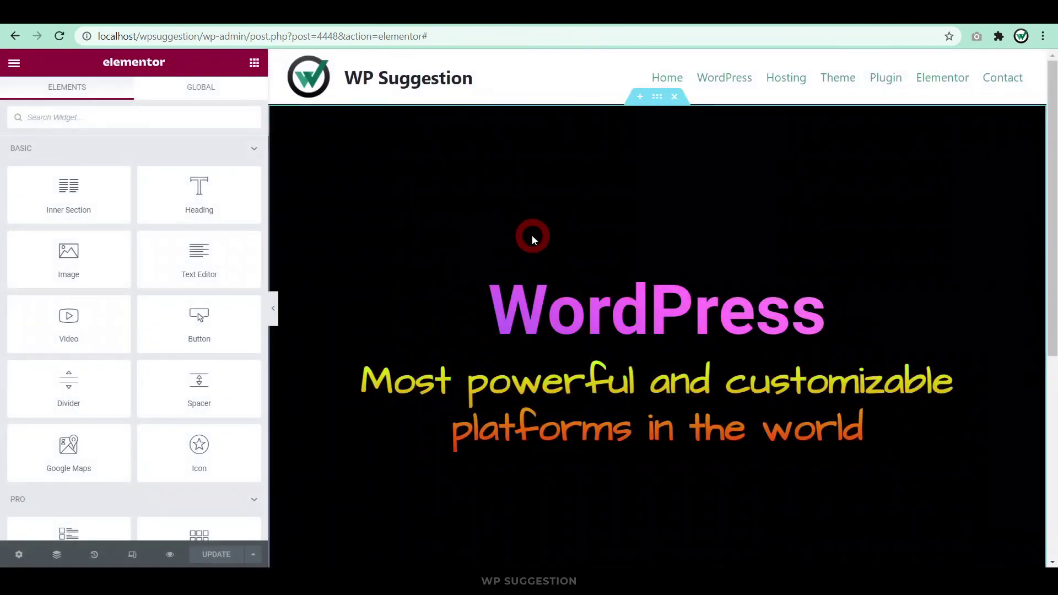
left_click(253, 310)
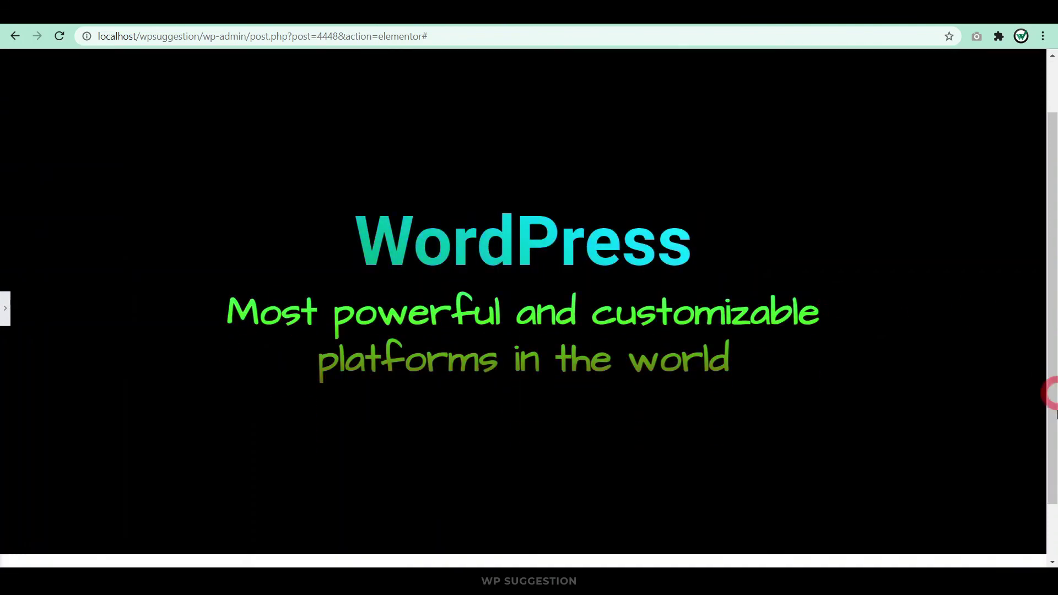
left_click(549, 23)
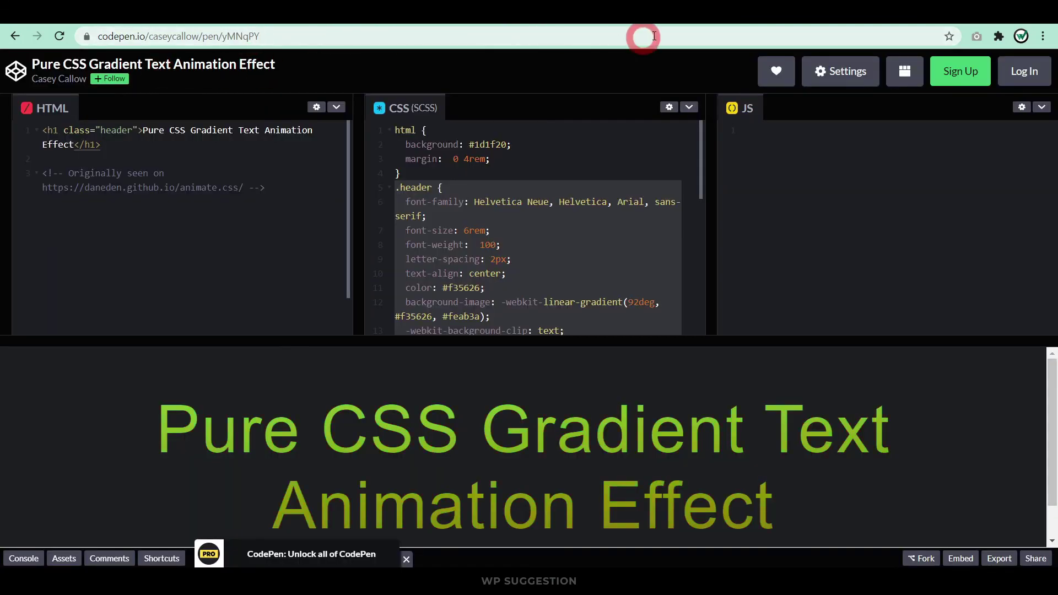
left_click(677, 19)
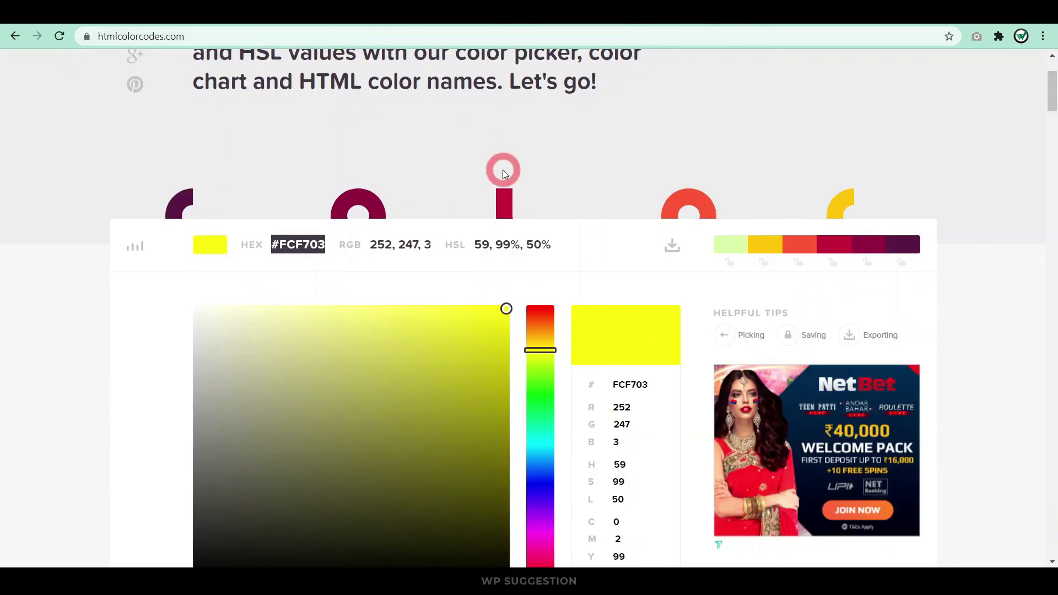
left_click(440, 17)
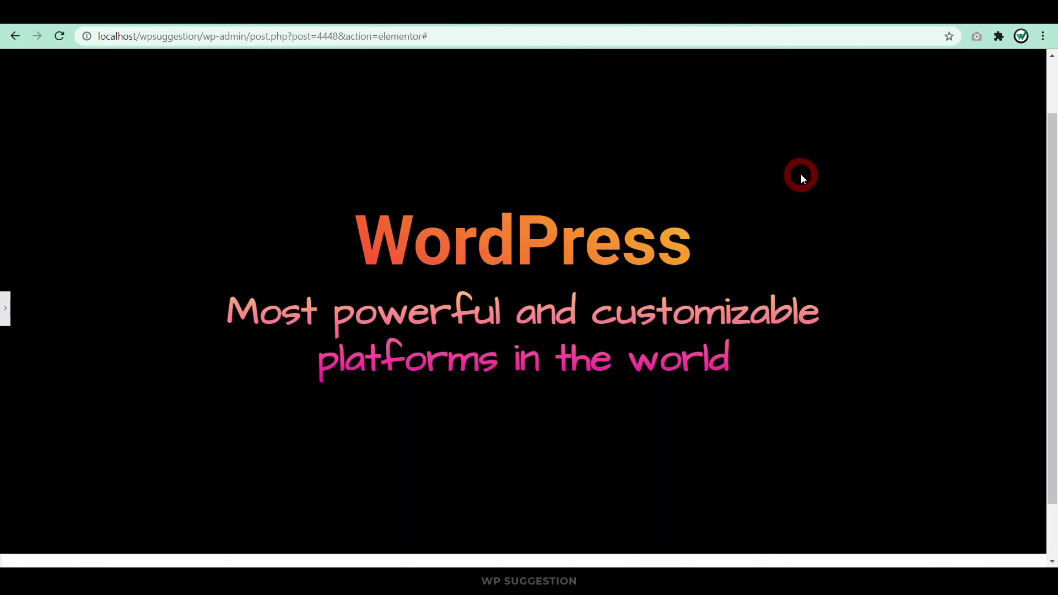